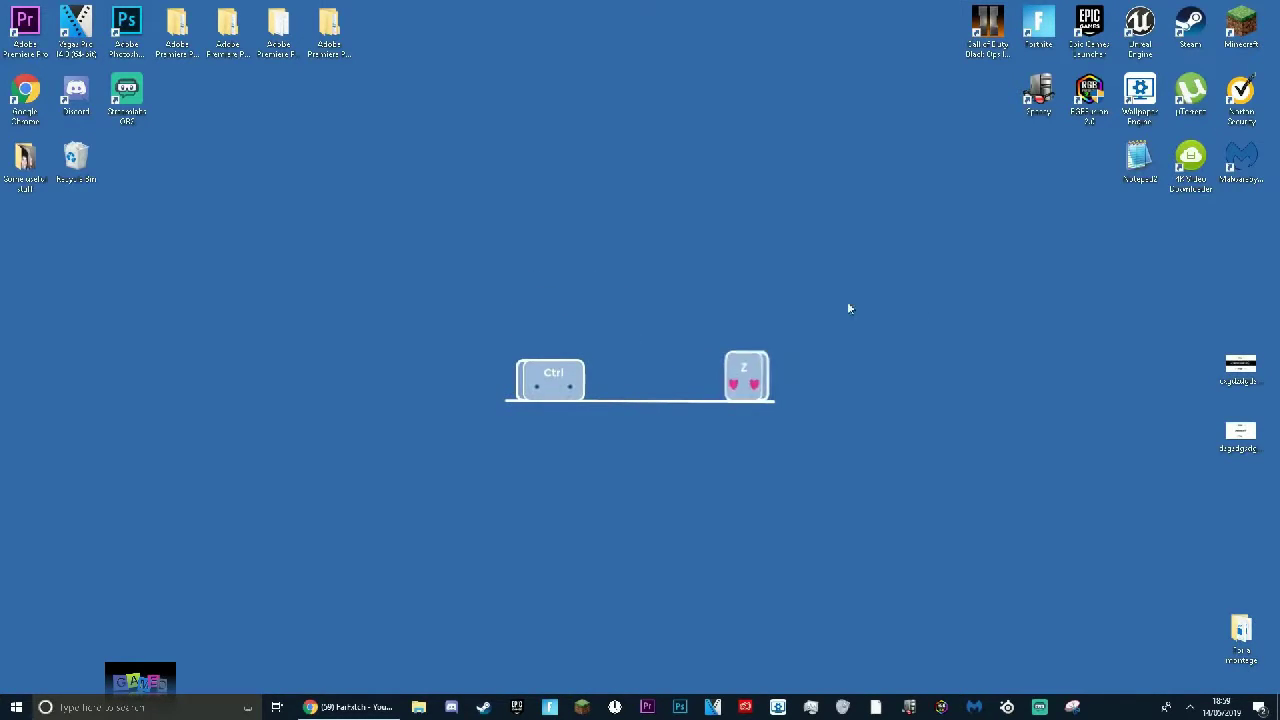
key("ctrl+z")
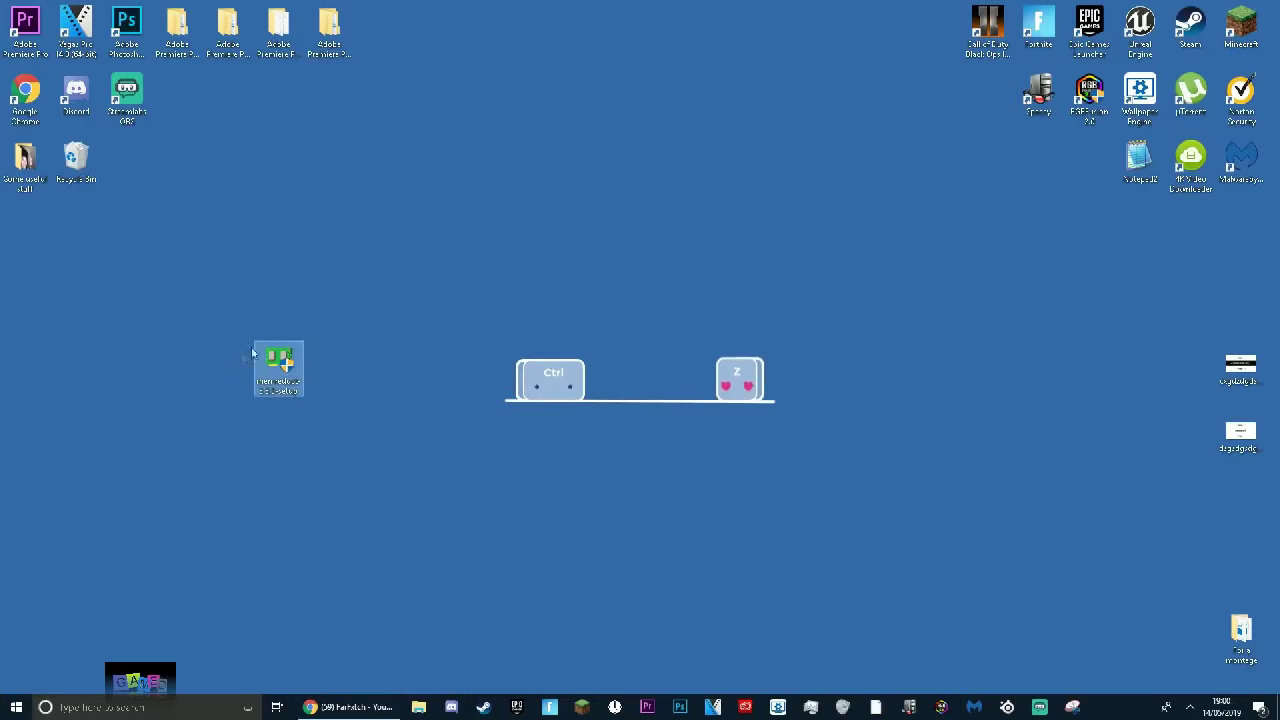
left_click_drag(267, 285, 280, 450)
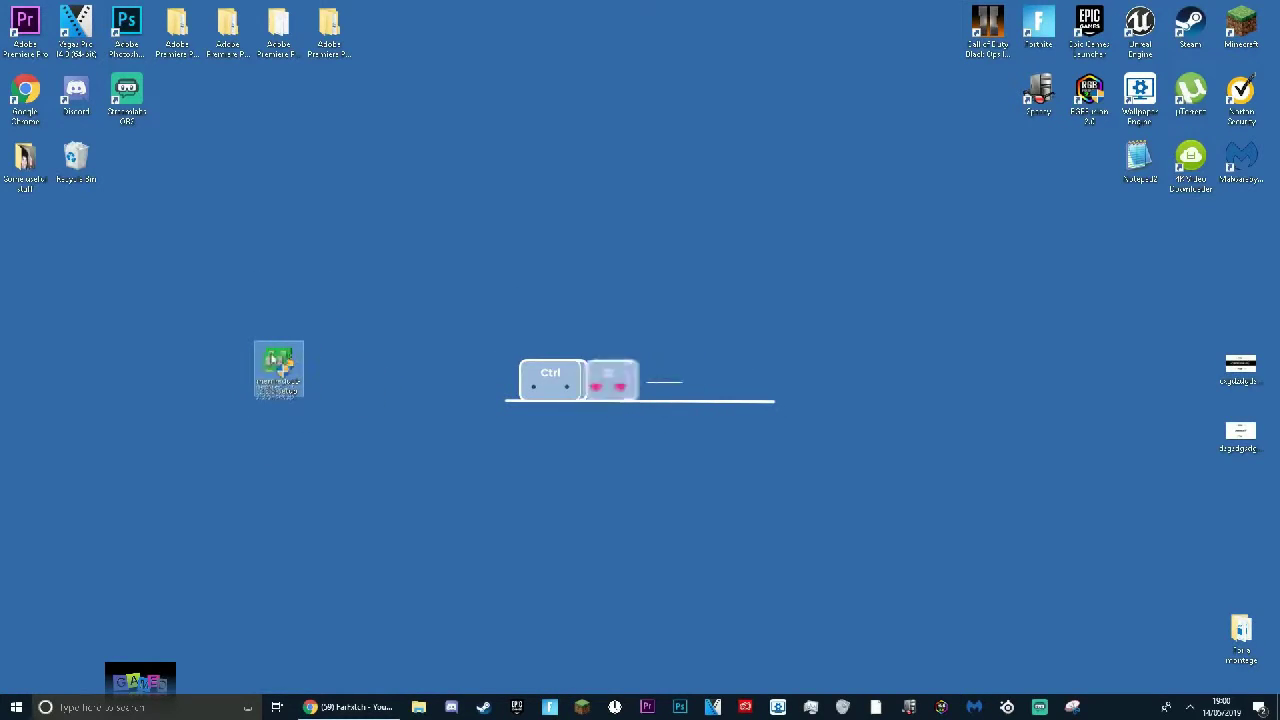
left_click_drag(318, 326, 252, 390)
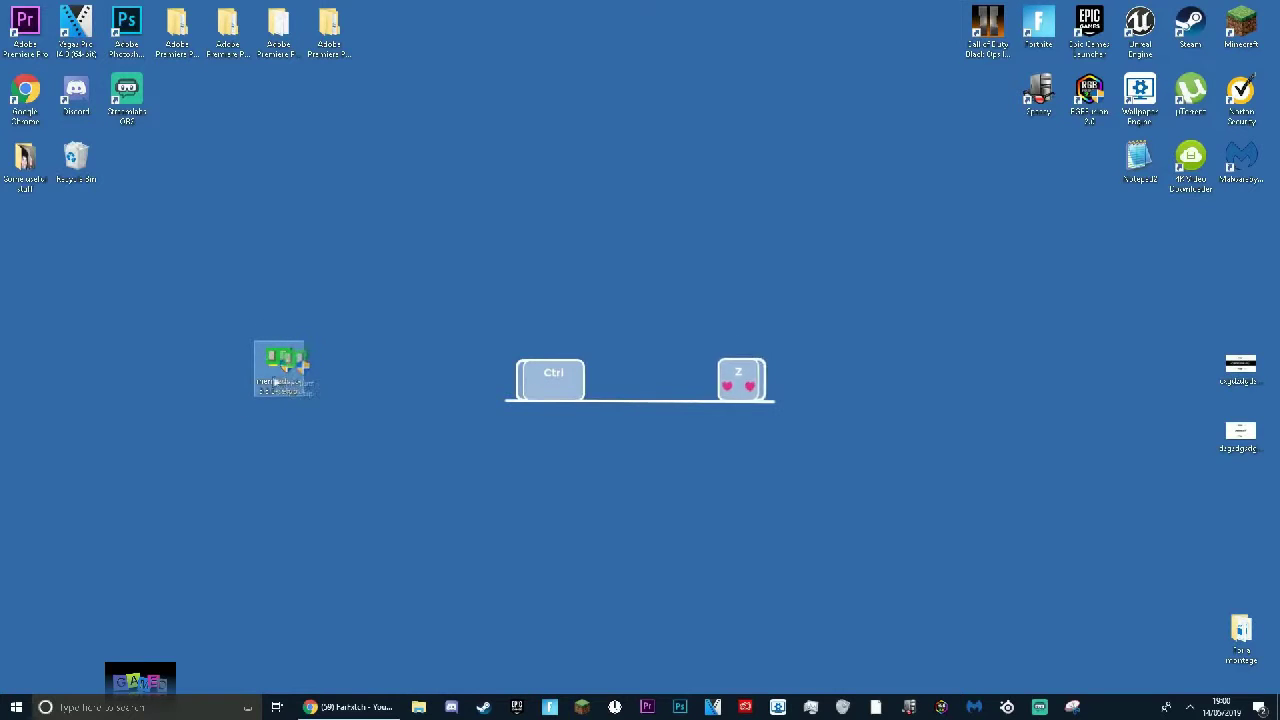
left_click_drag(262, 312, 330, 350)
left_click_drag(245, 328, 285, 361)
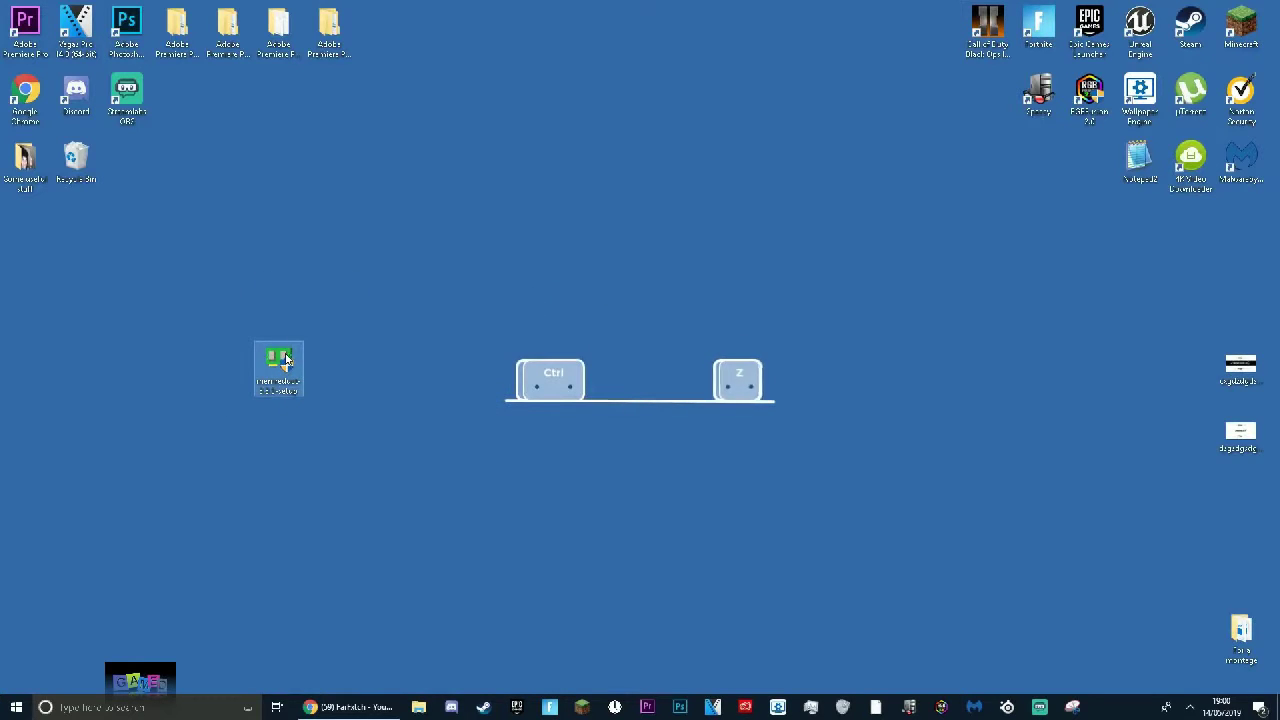
Launch the Mem Reduct setup file from the desktop and accept its licence agreement
right_click(286, 358)
left_click(336, 380)
left_click(574, 451)
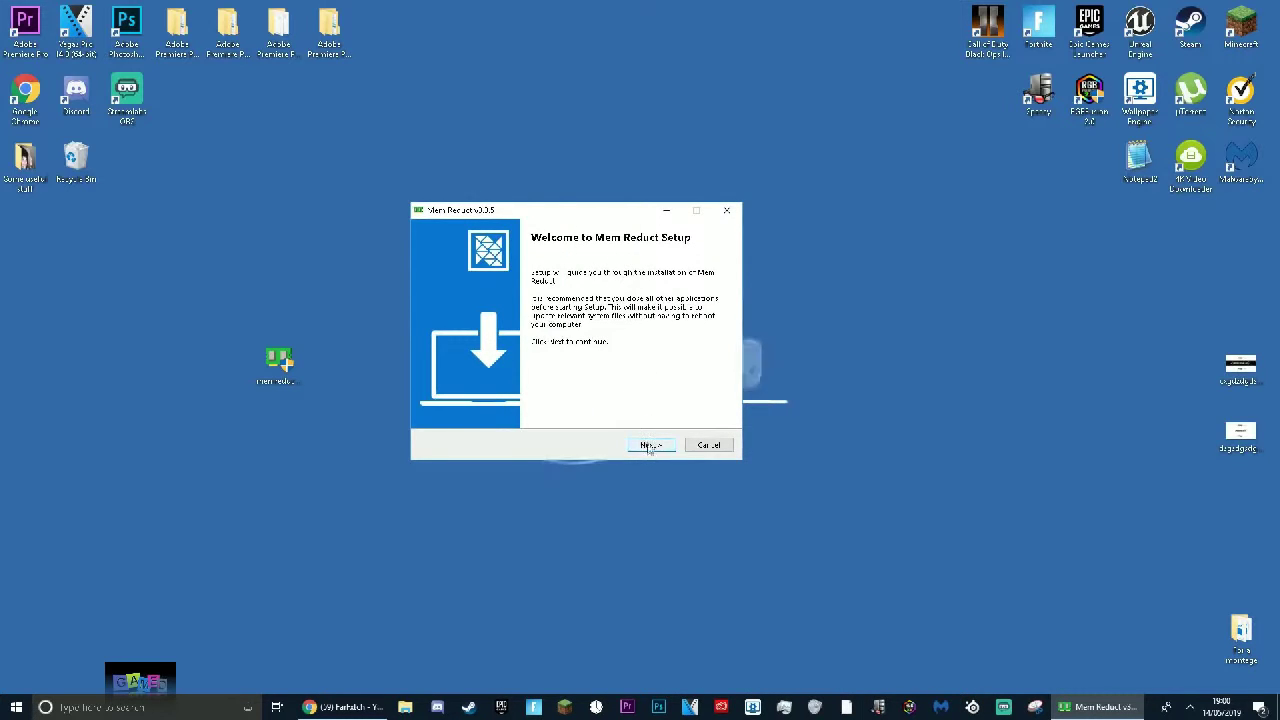
left_click(652, 445)
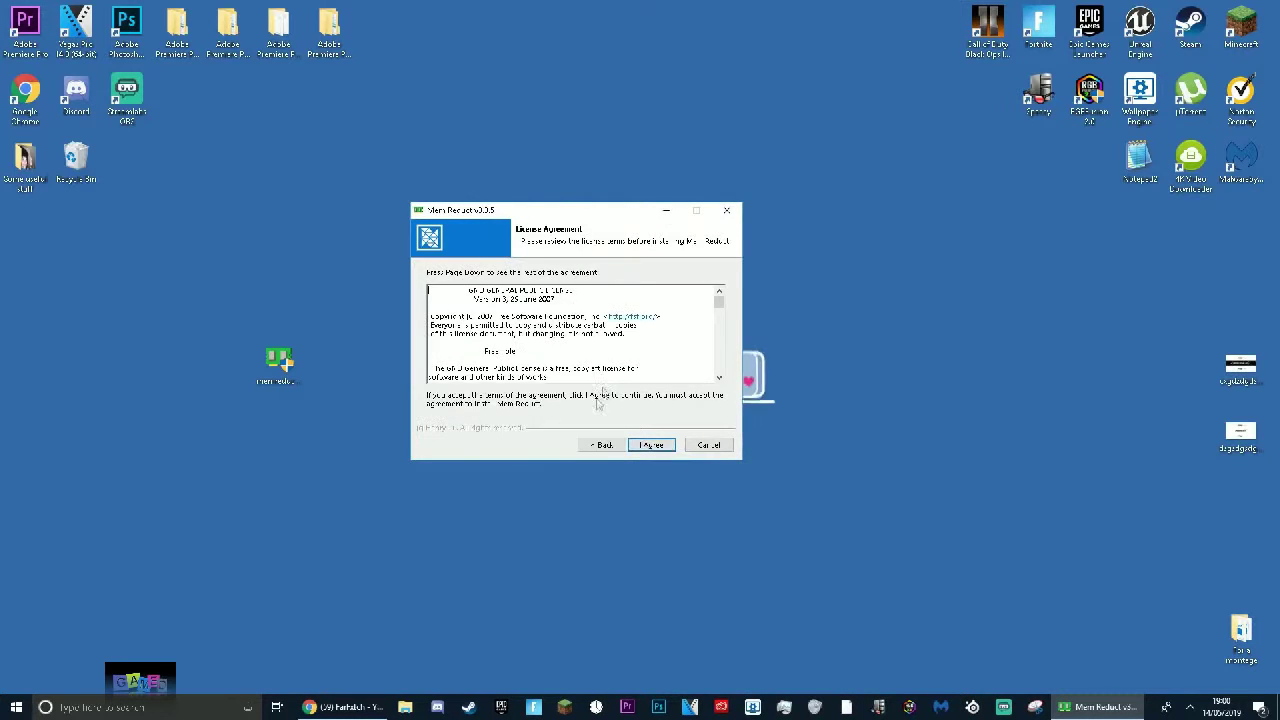
left_click(650, 449)
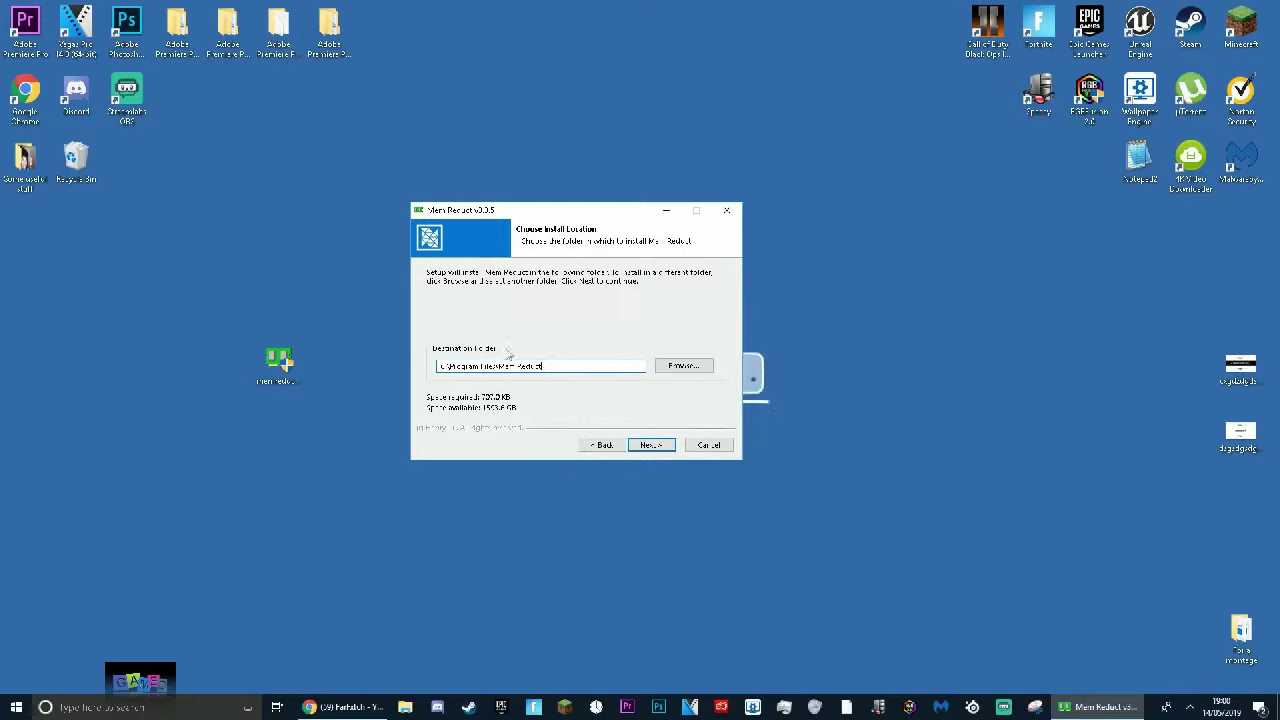
Install Mem Reduct in the default folder with desktop and start menu shortcuts, and finish setup with the program set to run
left_click(649, 447)
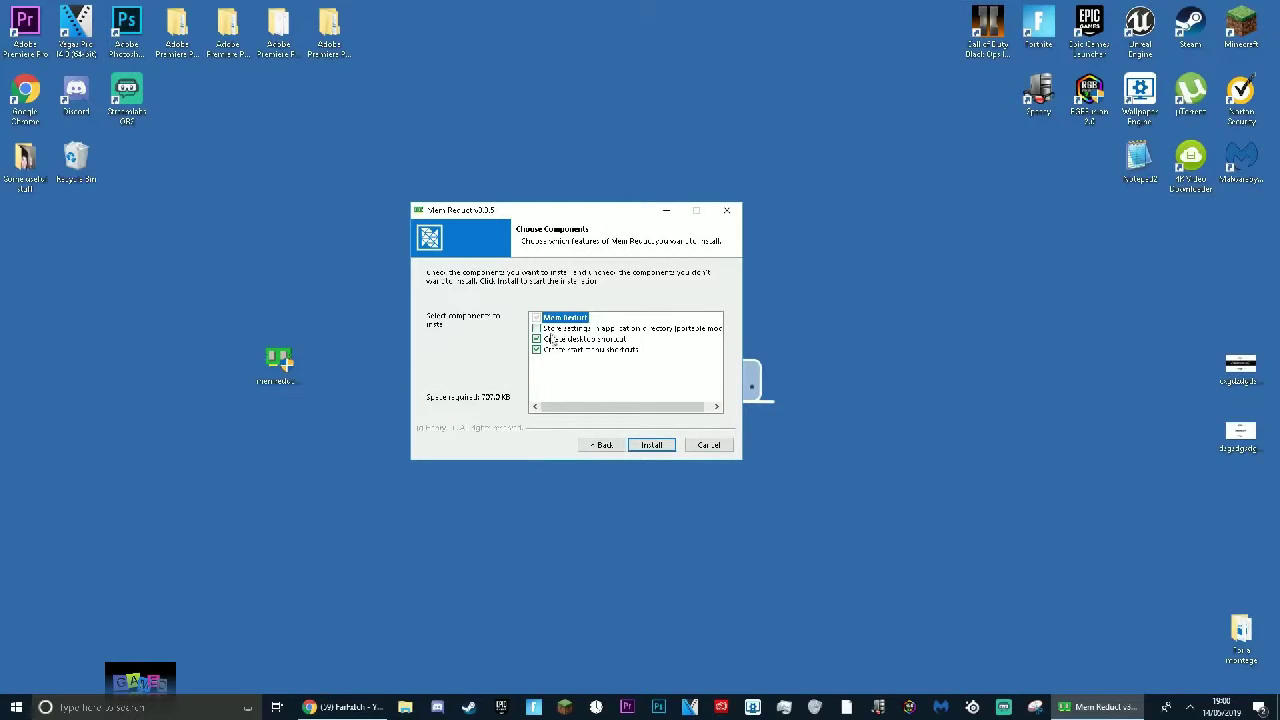
left_click(536, 339)
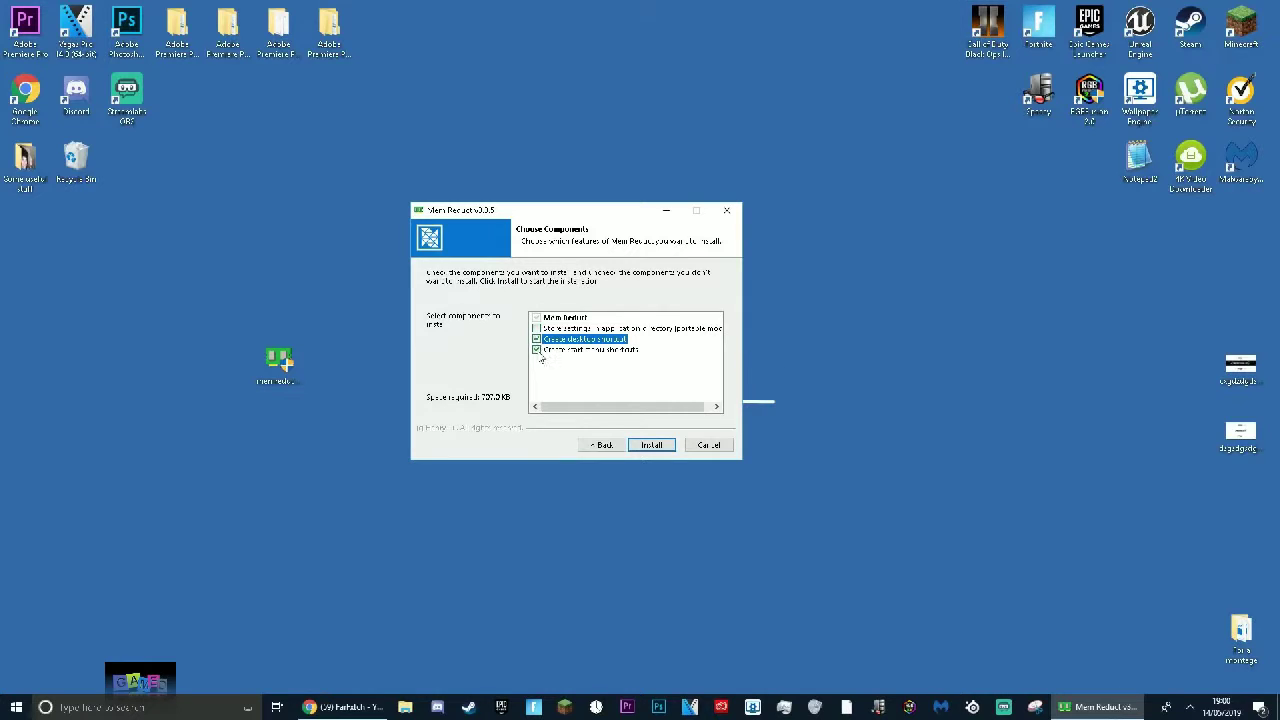
left_click(645, 446)
left_click(619, 449)
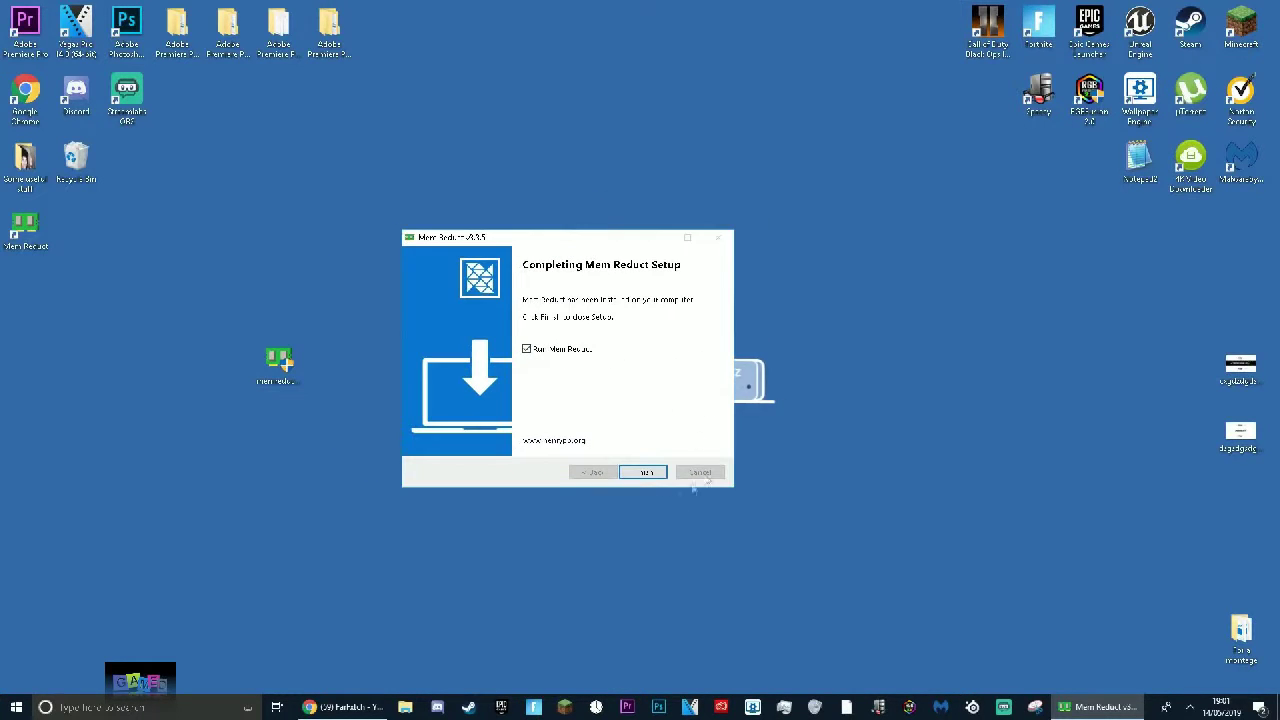
left_click(646, 473)
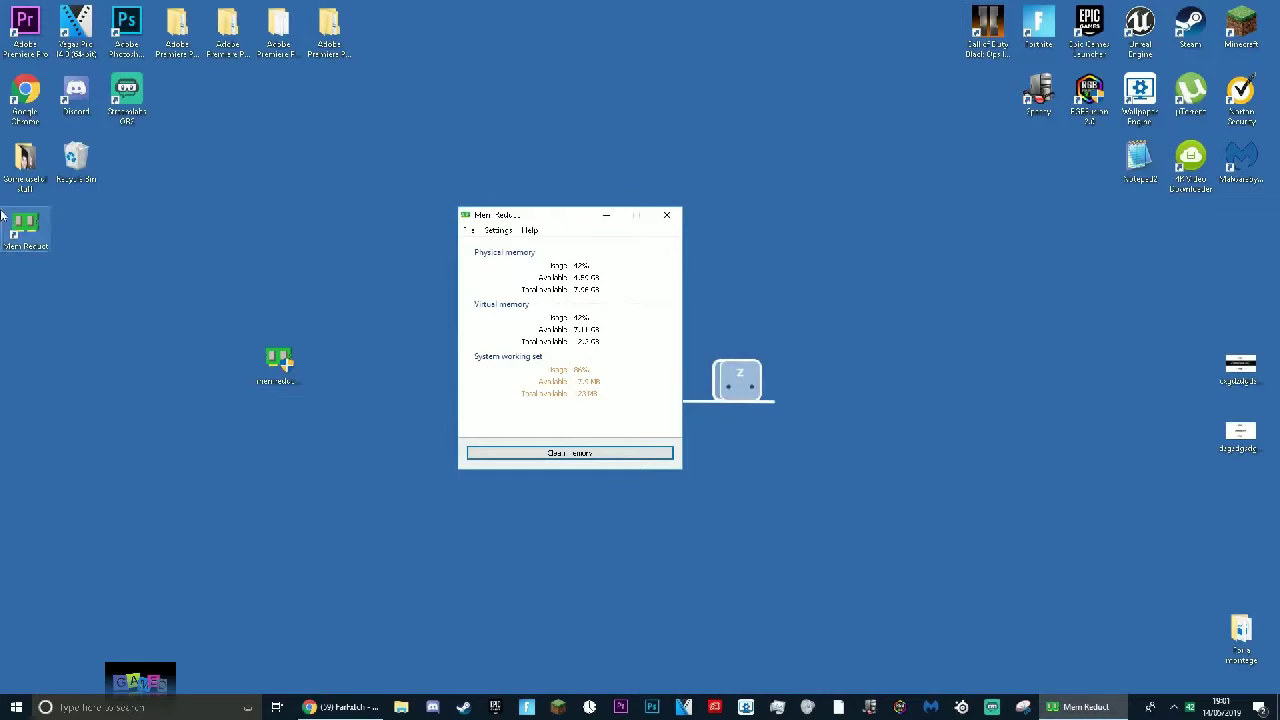
Move the Mem Reduct desktop shortcut beside the Speccy icon and reposition the program window over the setup file's icon
left_click_drag(22, 232, 290, 244)
left_click_drag(295, 241, 988, 100)
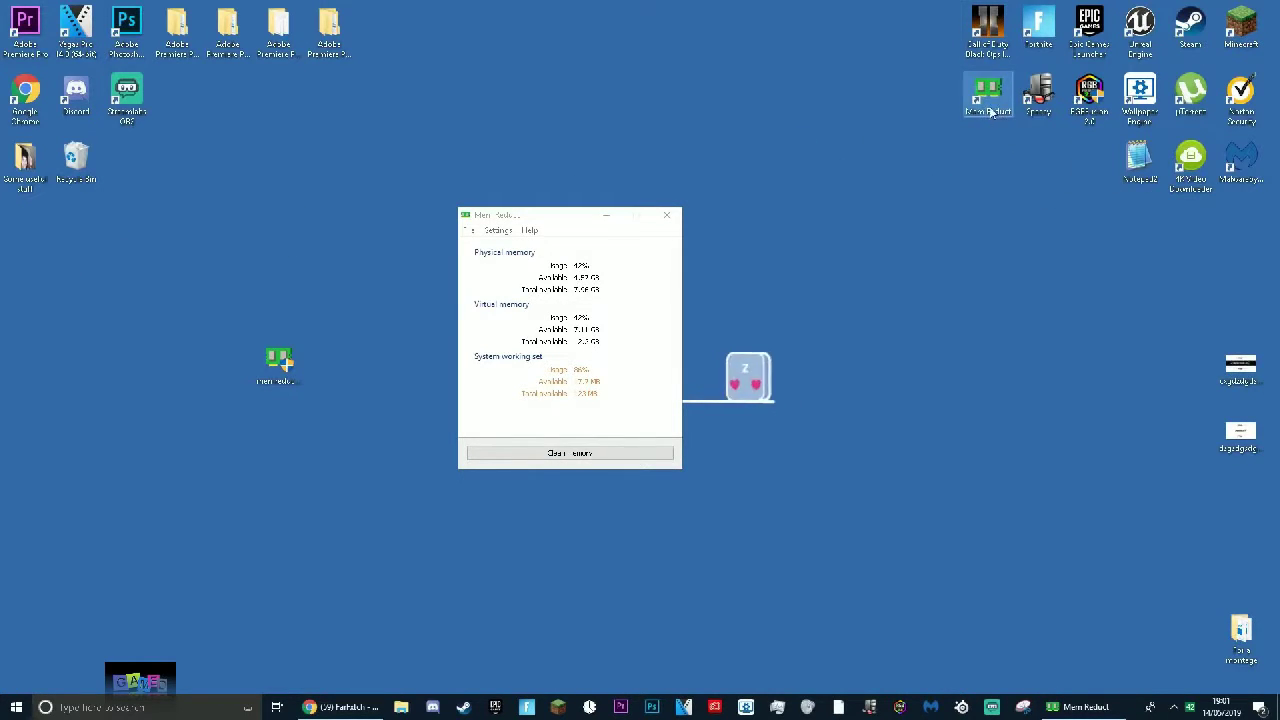
left_click_drag(536, 215, 424, 208)
left_click_drag(424, 208, 545, 235)
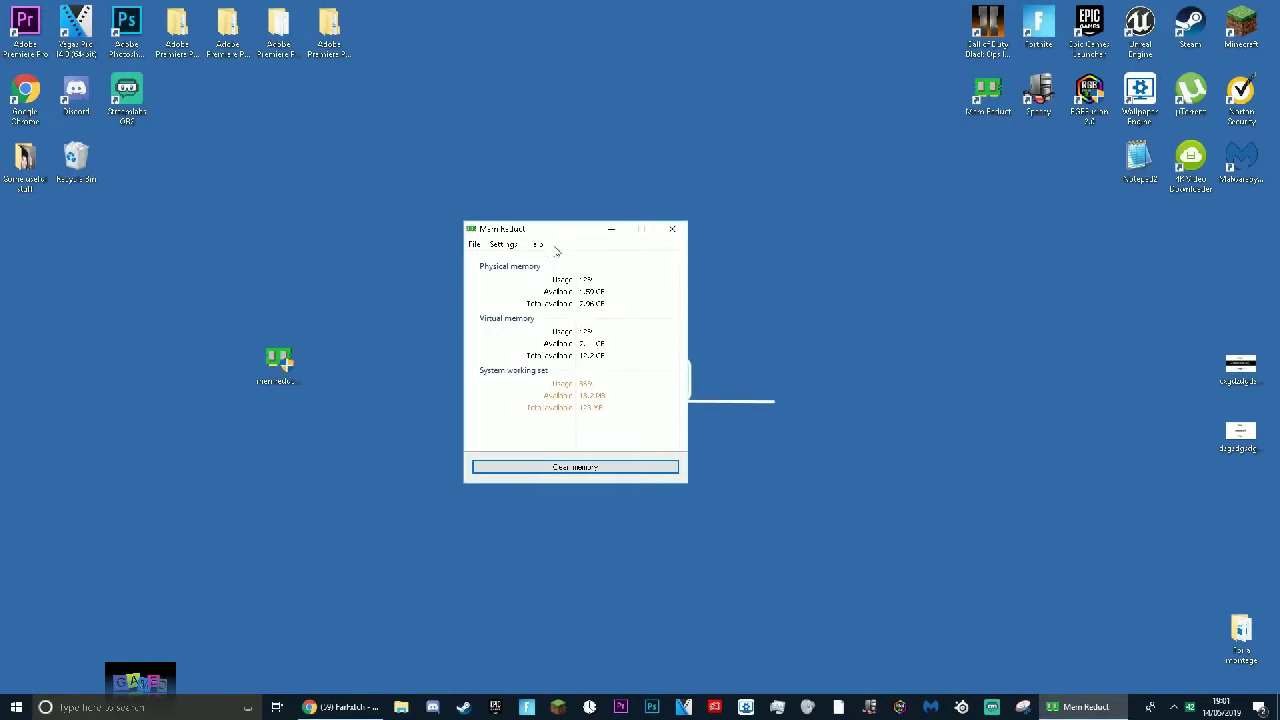
left_click(490, 217)
left_click_drag(486, 229, 302, 192)
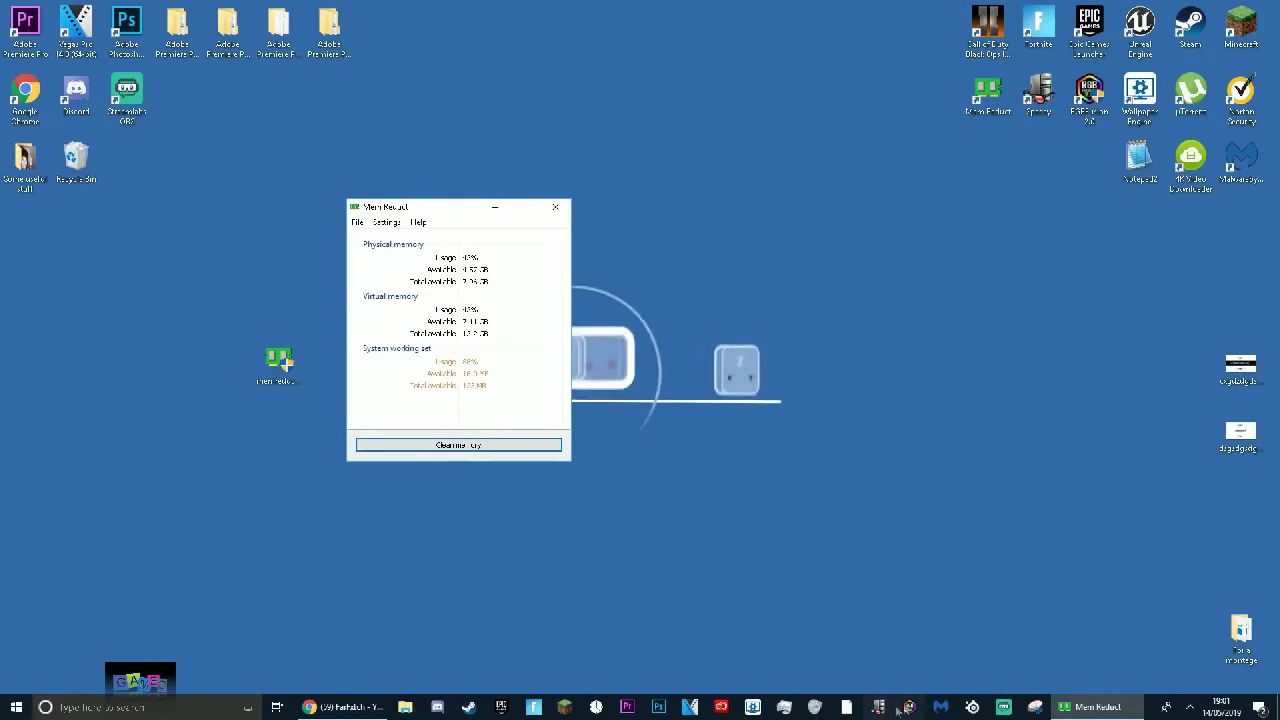
left_click_drag(421, 206, 272, 212)
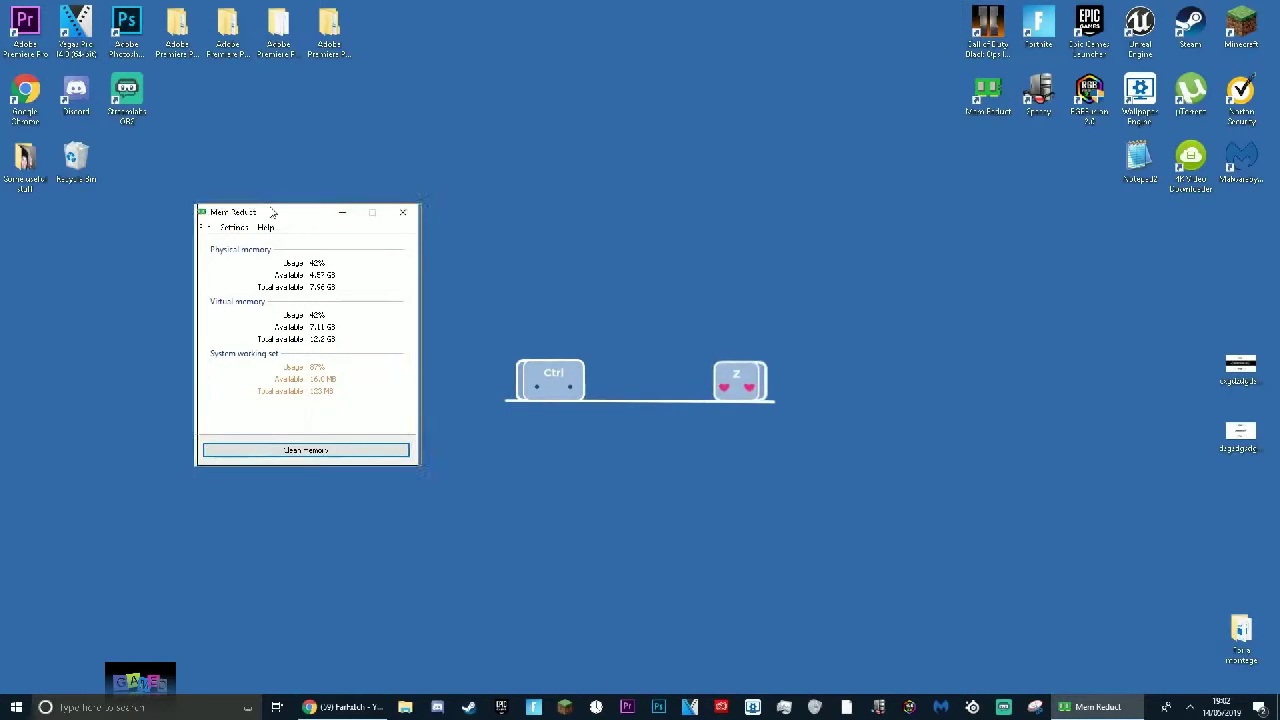
Open Task Manager beside Mem Reduct and display the memory performance graph
left_click(150, 707)
left_click(368, 589)
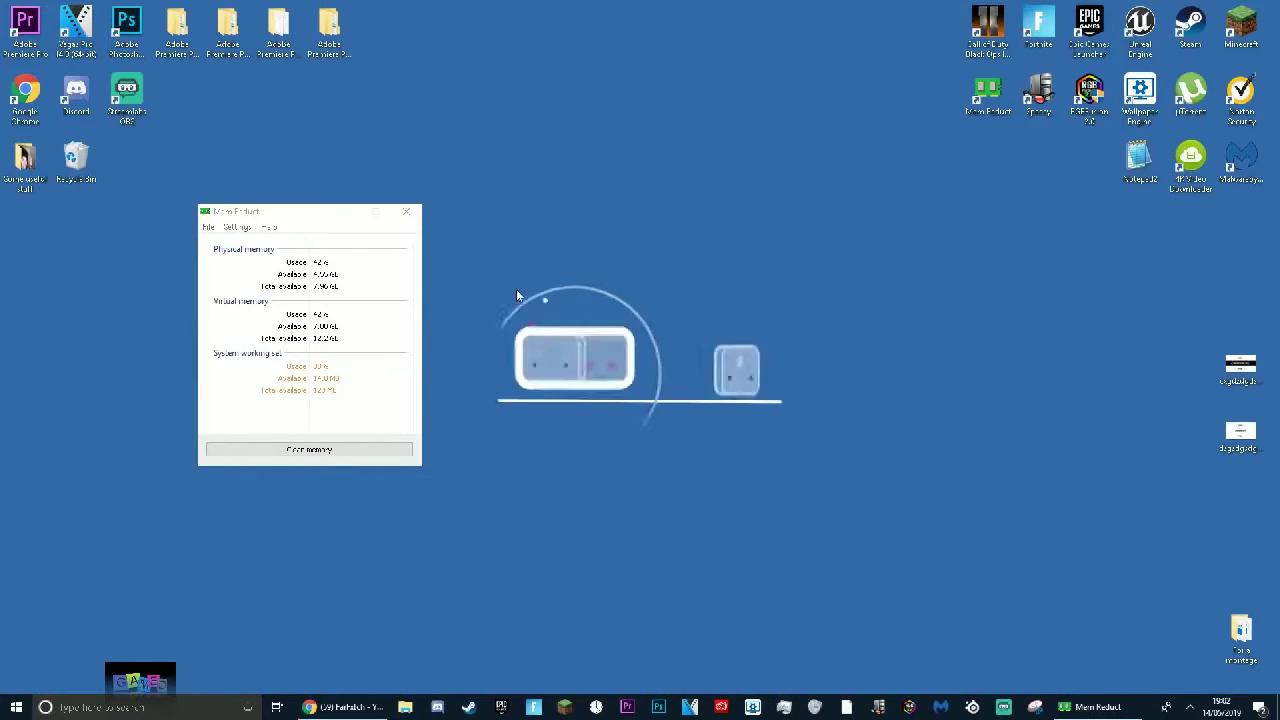
key("ctrl+shift+Escape")
left_click_drag(575, 149, 552, 141)
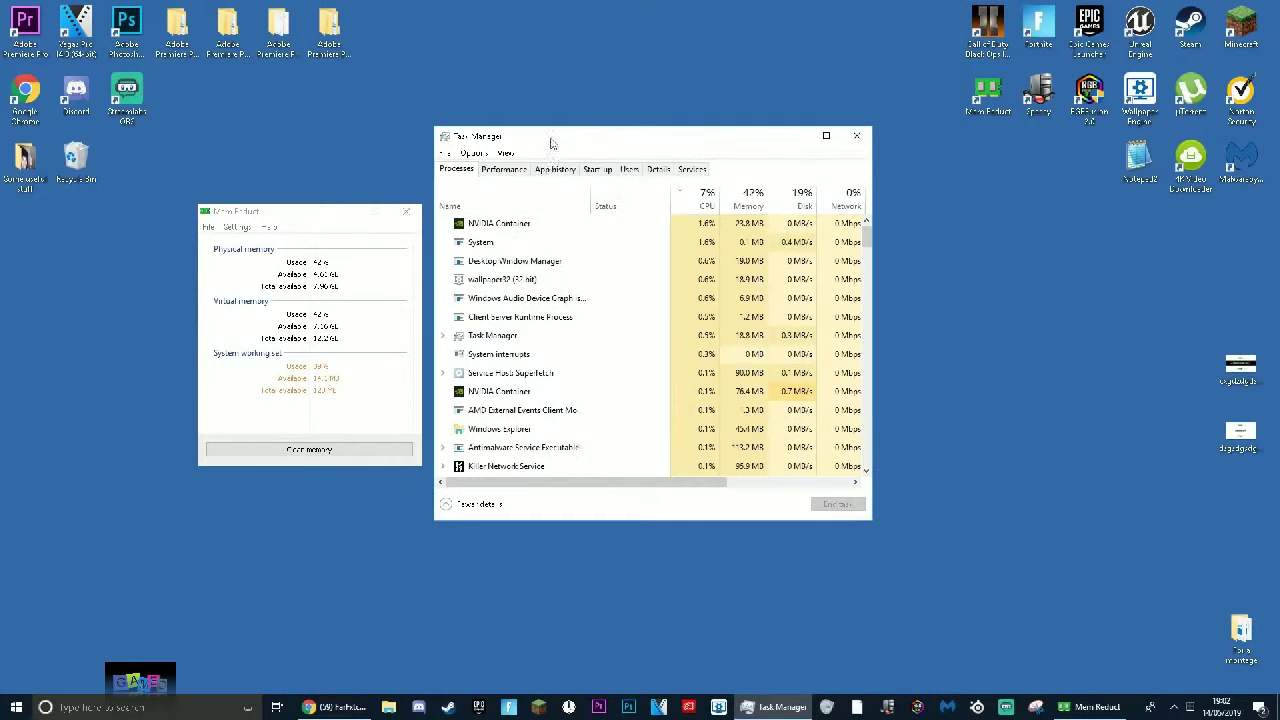
left_click(507, 174)
left_click(568, 258)
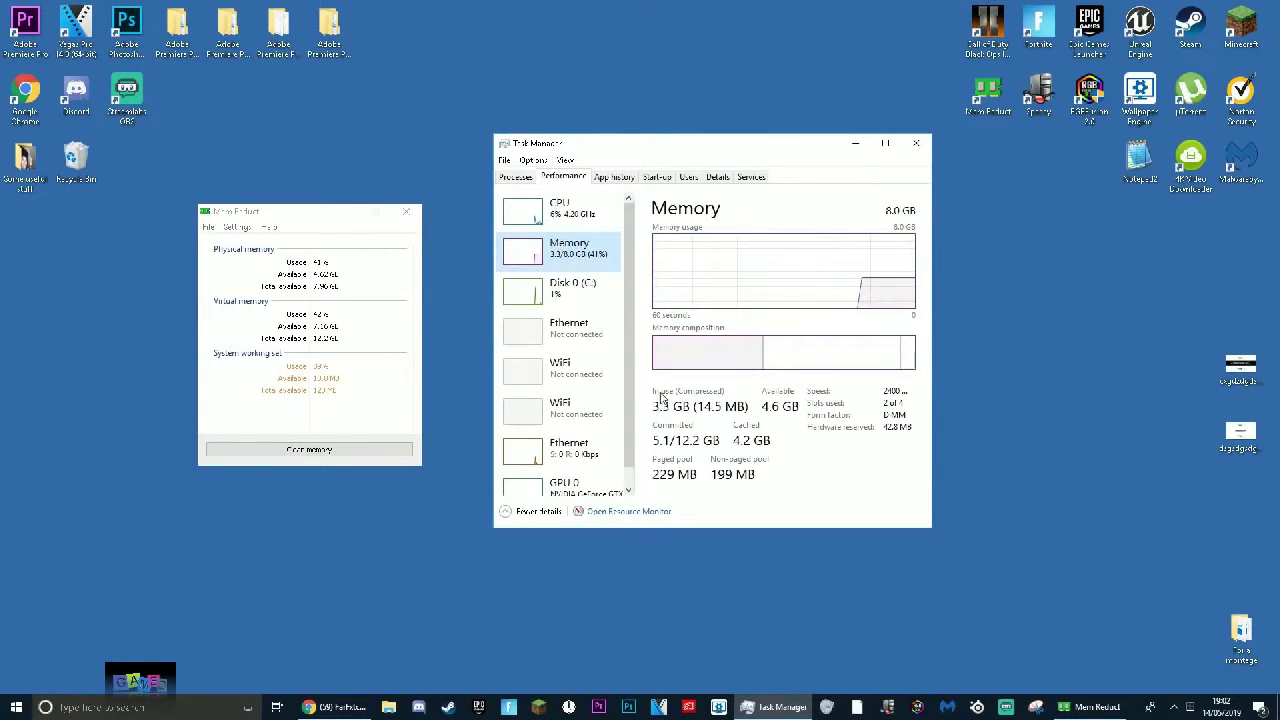
Clean the memory with Mem Reduct, setting the confirmation to not ask again, and dismiss the notification
left_click(310, 451)
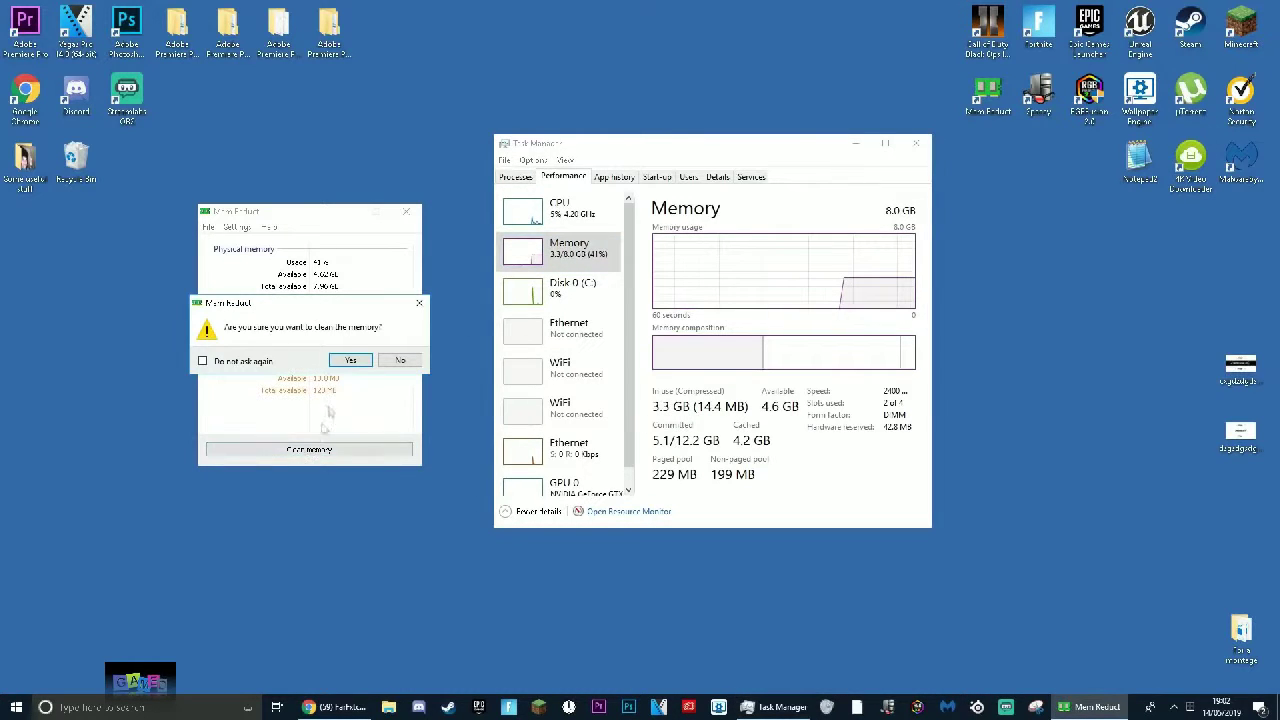
left_click(203, 361)
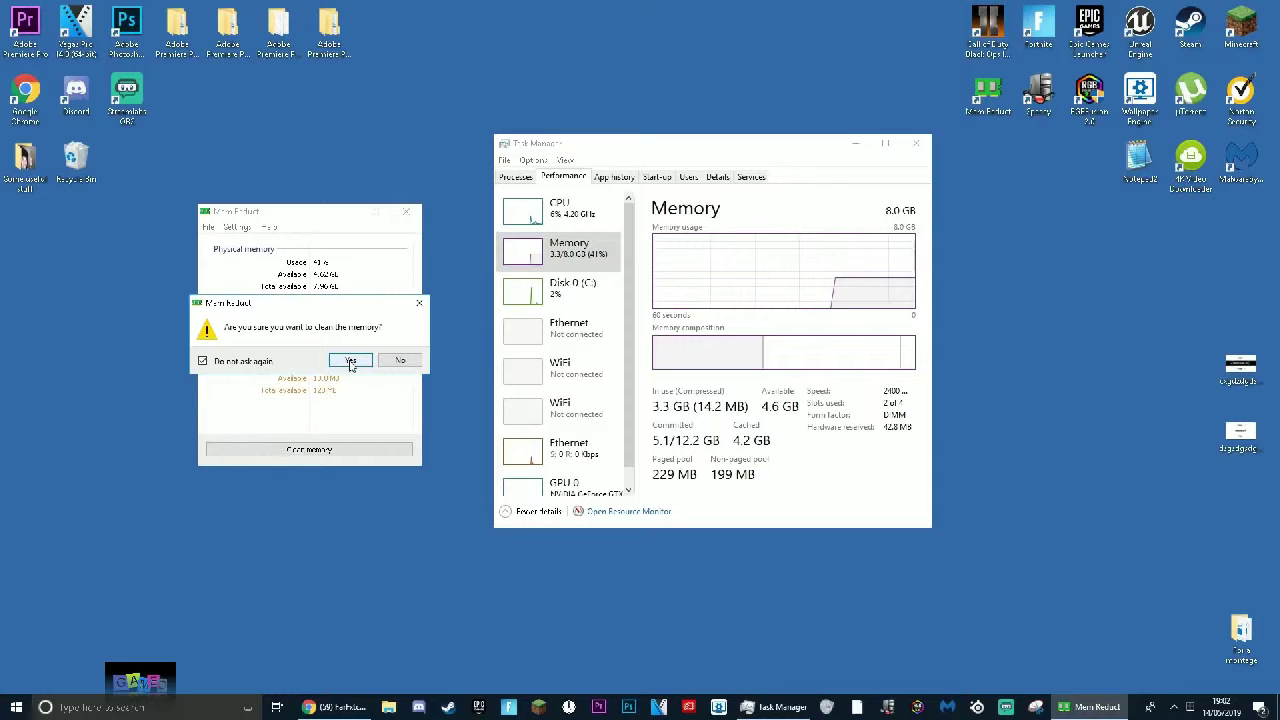
left_click(350, 361)
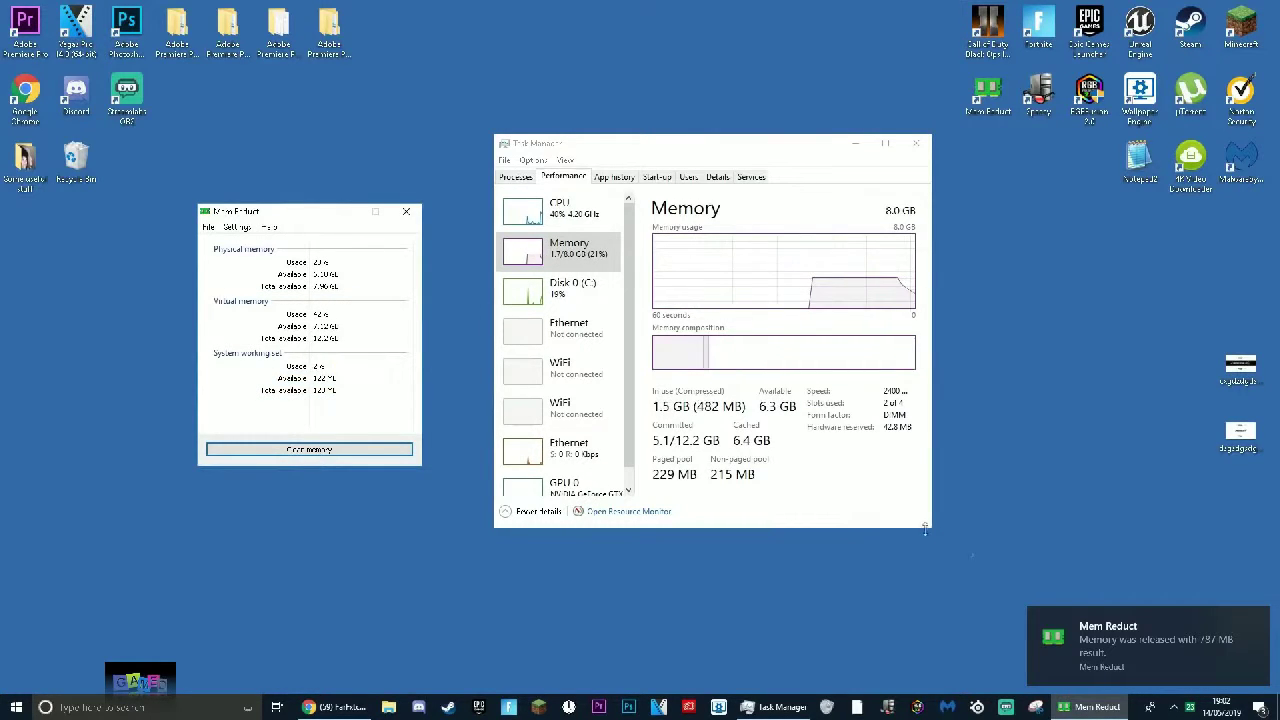
left_click(1257, 620)
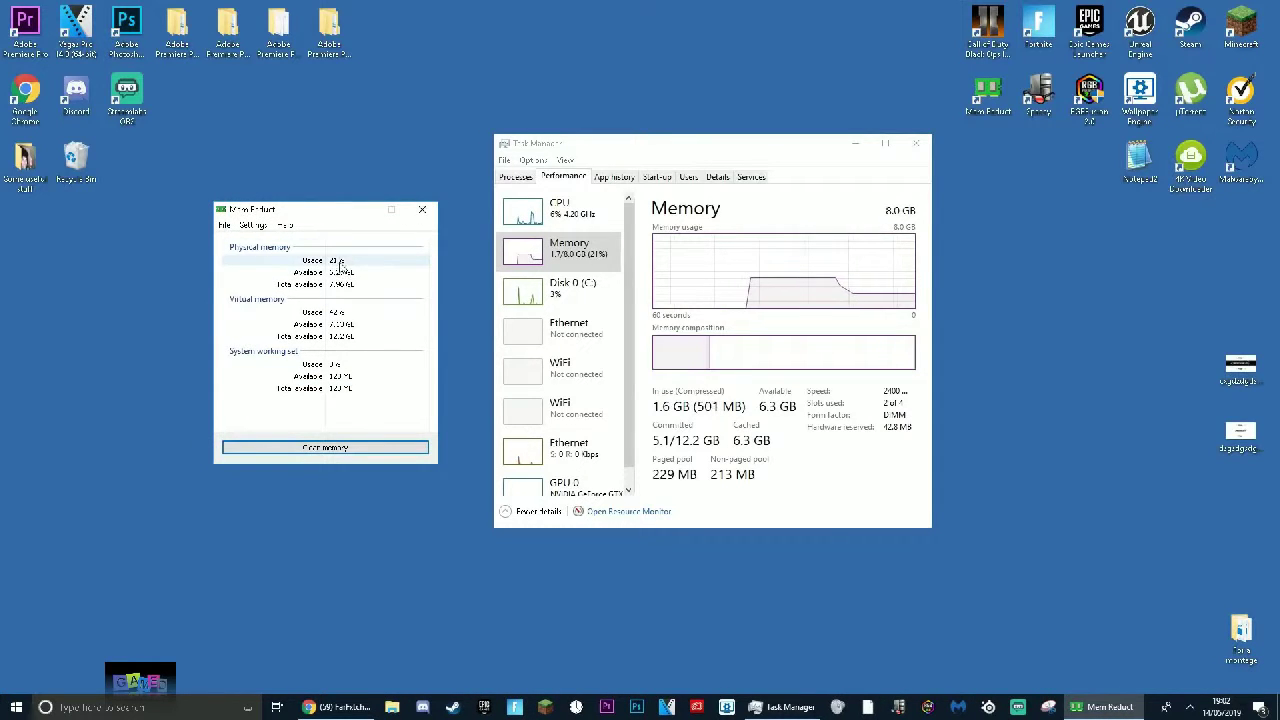
left_click_drag(280, 214, 231, 218)
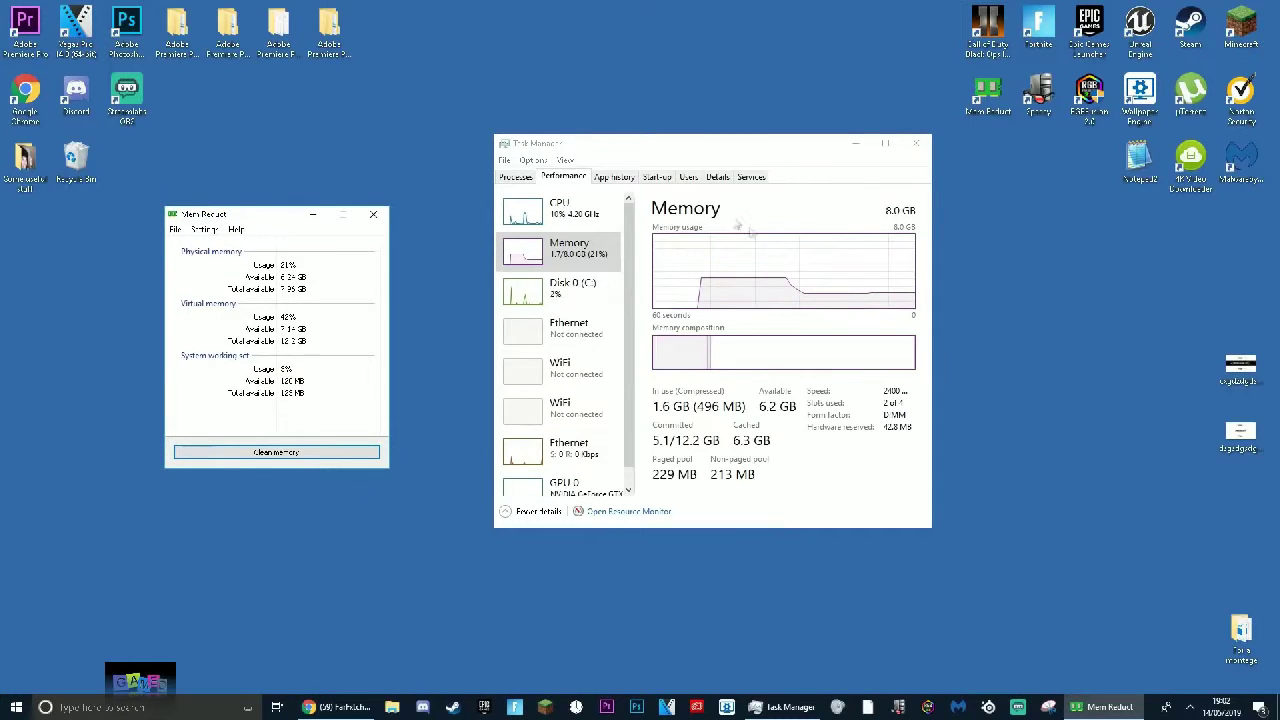
left_click_drag(743, 148, 695, 160)
left_click_drag(270, 221, 287, 219)
left_click_drag(281, 219, 286, 213)
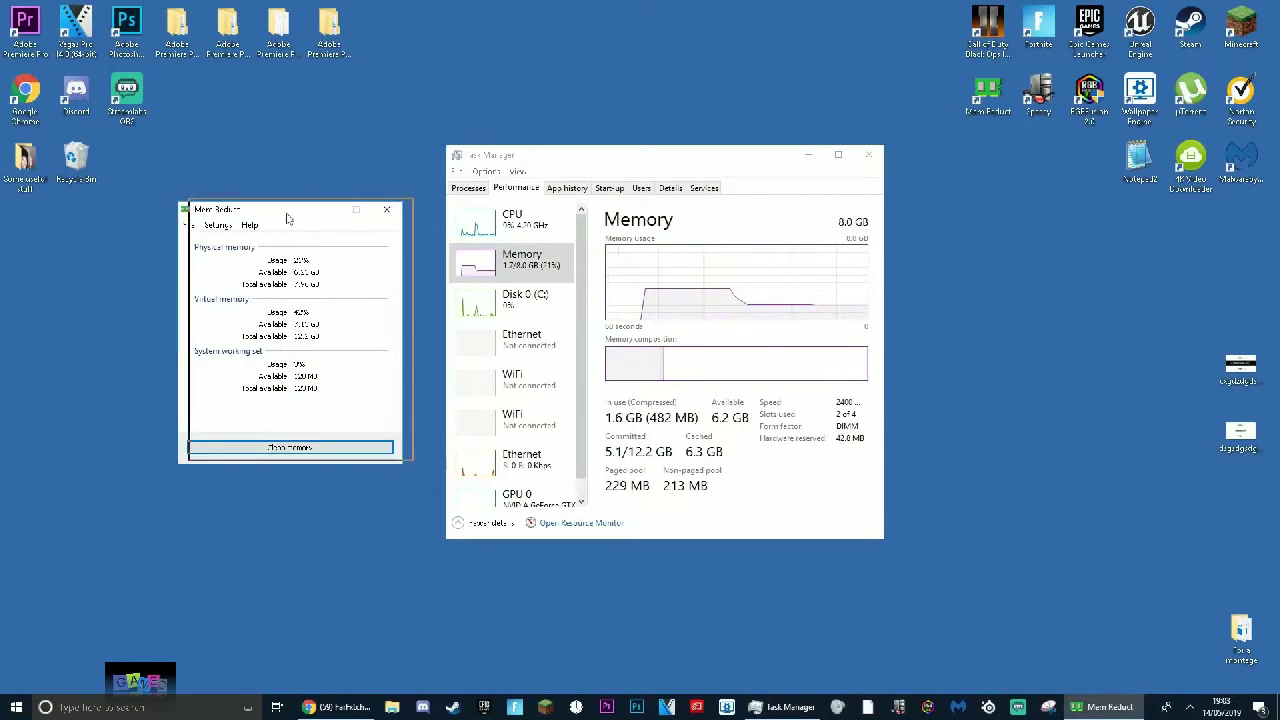
left_click_drag(286, 213, 224, 216)
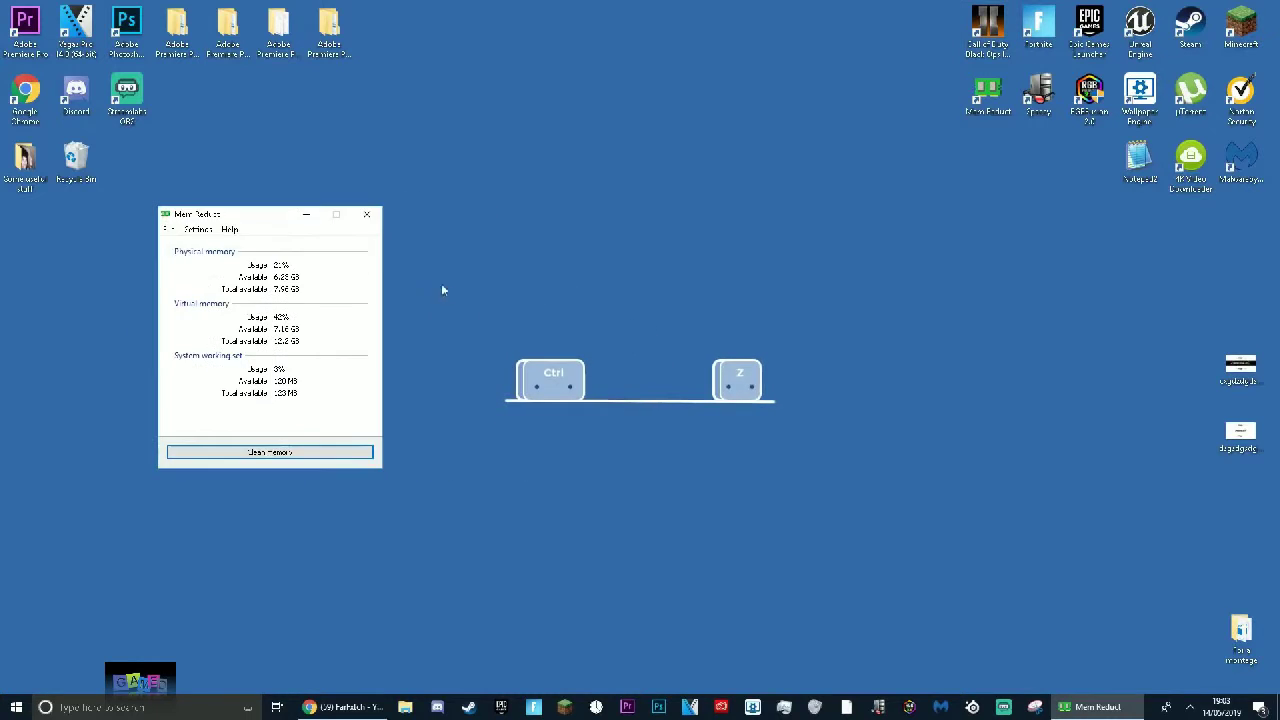
left_click_drag(432, 288, 182, 498)
left_click_drag(116, 527, 434, 244)
left_click_drag(419, 181, 455, 186)
mouse_move(202, 218)
left_mouse_down()
mouse_move(181, 217)
mouse_move(218, 224)
mouse_move(204, 221)
left_mouse_up()
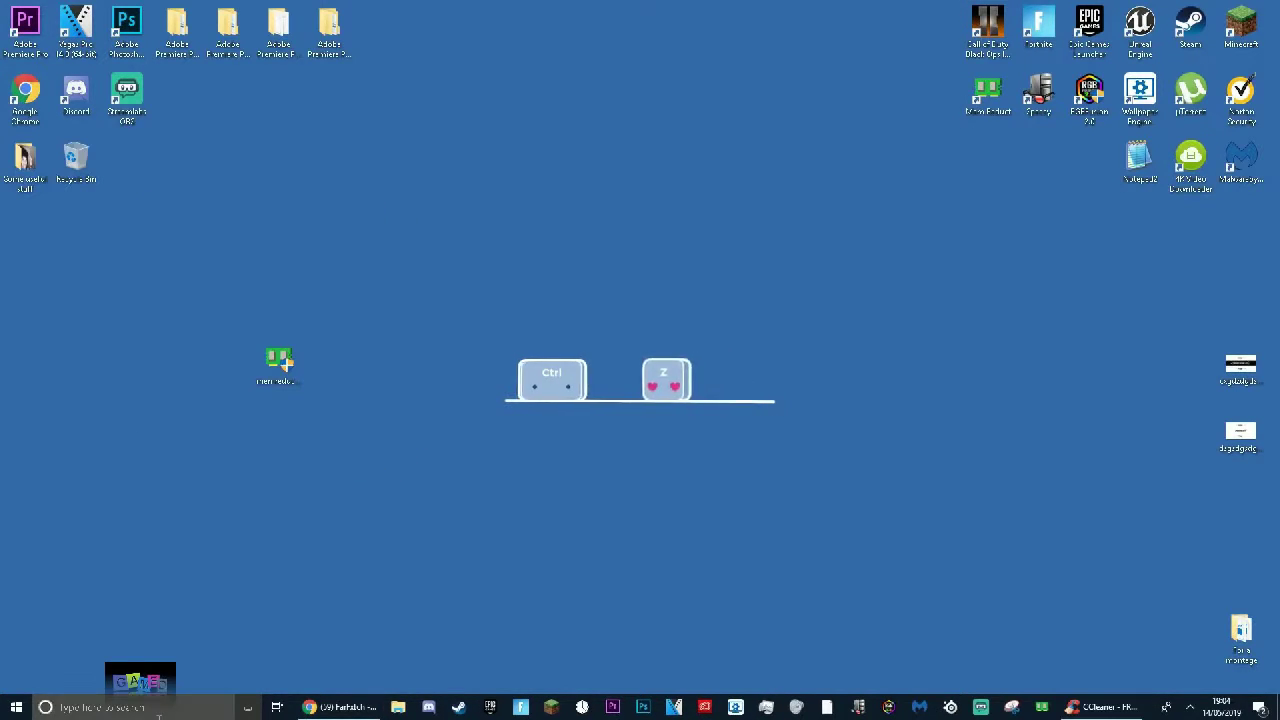
Search Windows for Delivery Optimisation settings and open that settings page
left_click(146, 707)
left_click(408, 618)
left_click(144, 708)
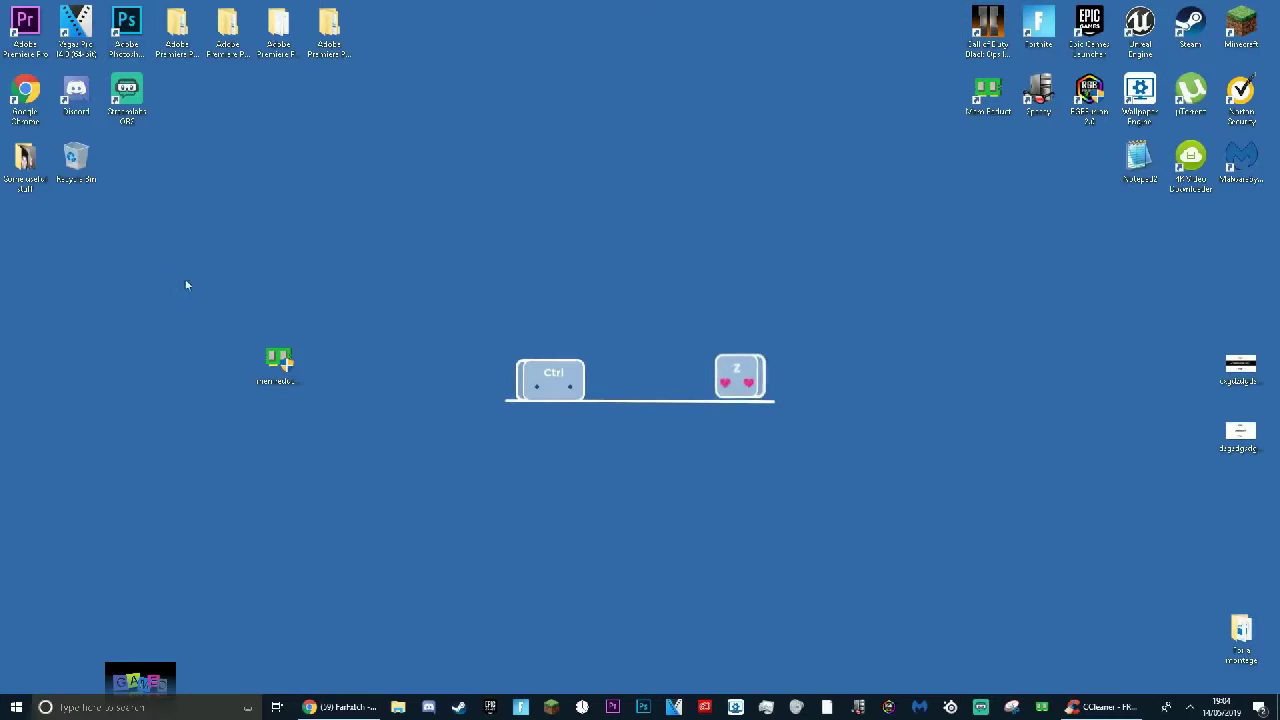
key("super")
type("Deliv")
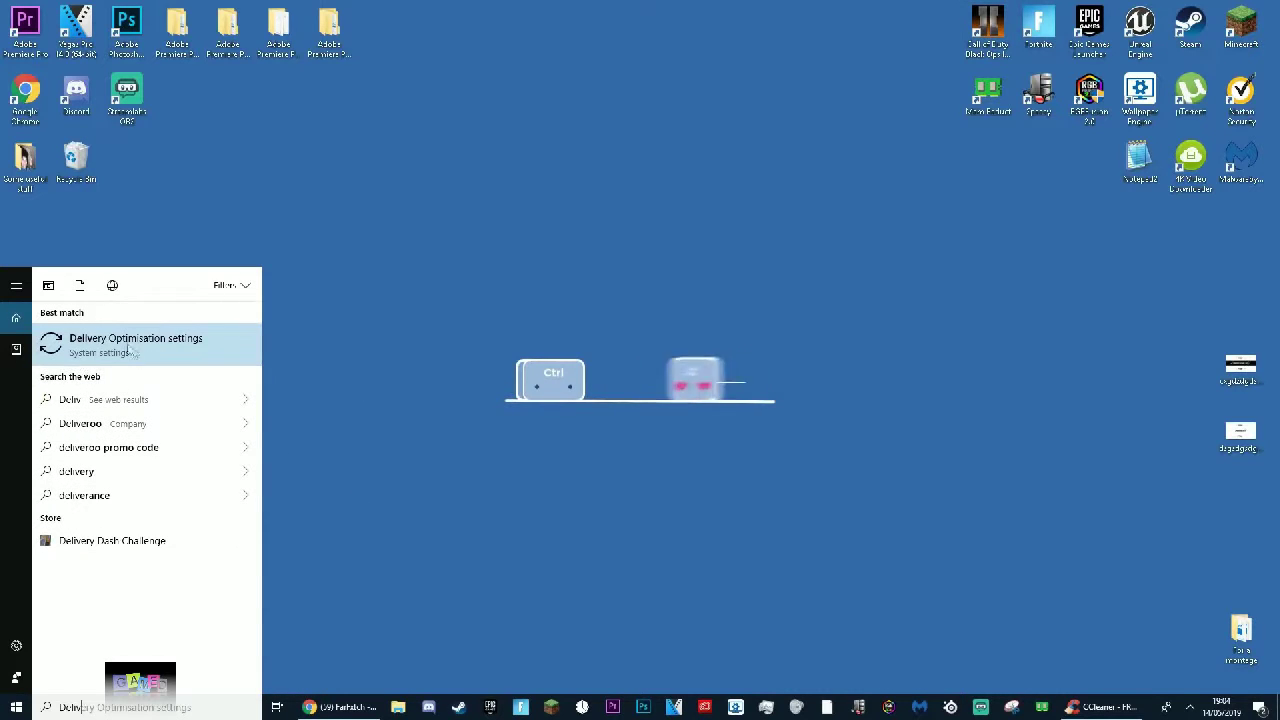
mouse_move(196, 708)
left_mouse_down()
mouse_move(106, 708)
mouse_move(194, 709)
left_mouse_up()
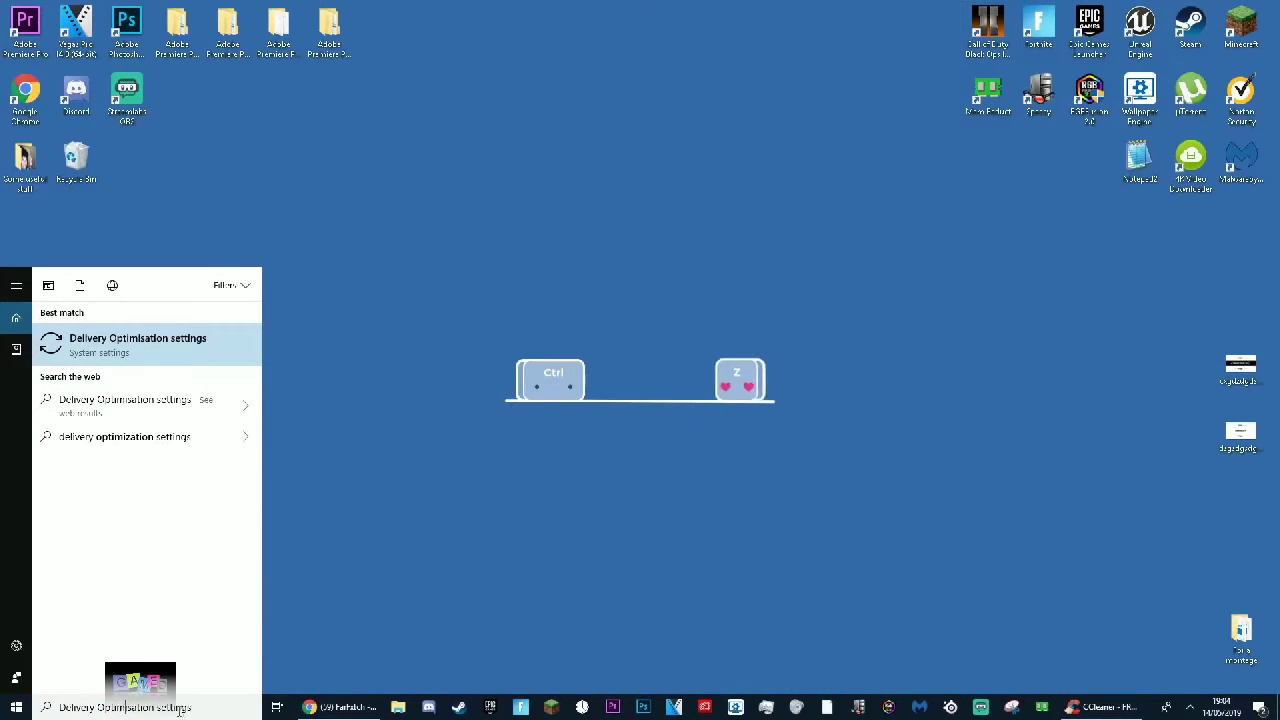
left_click(229, 351)
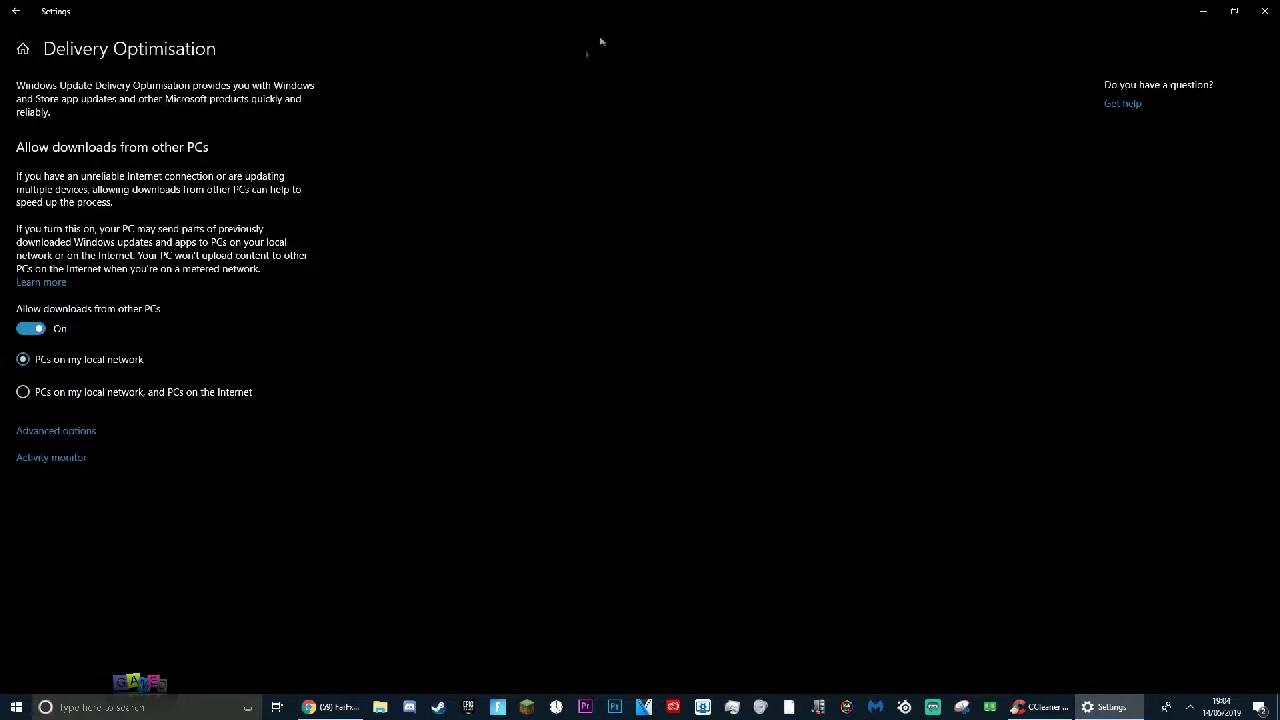
Turn off downloads from other PCs and review the bandwidth limits in the advanced options before returning to Delivery Optimisation
left_click(29, 331)
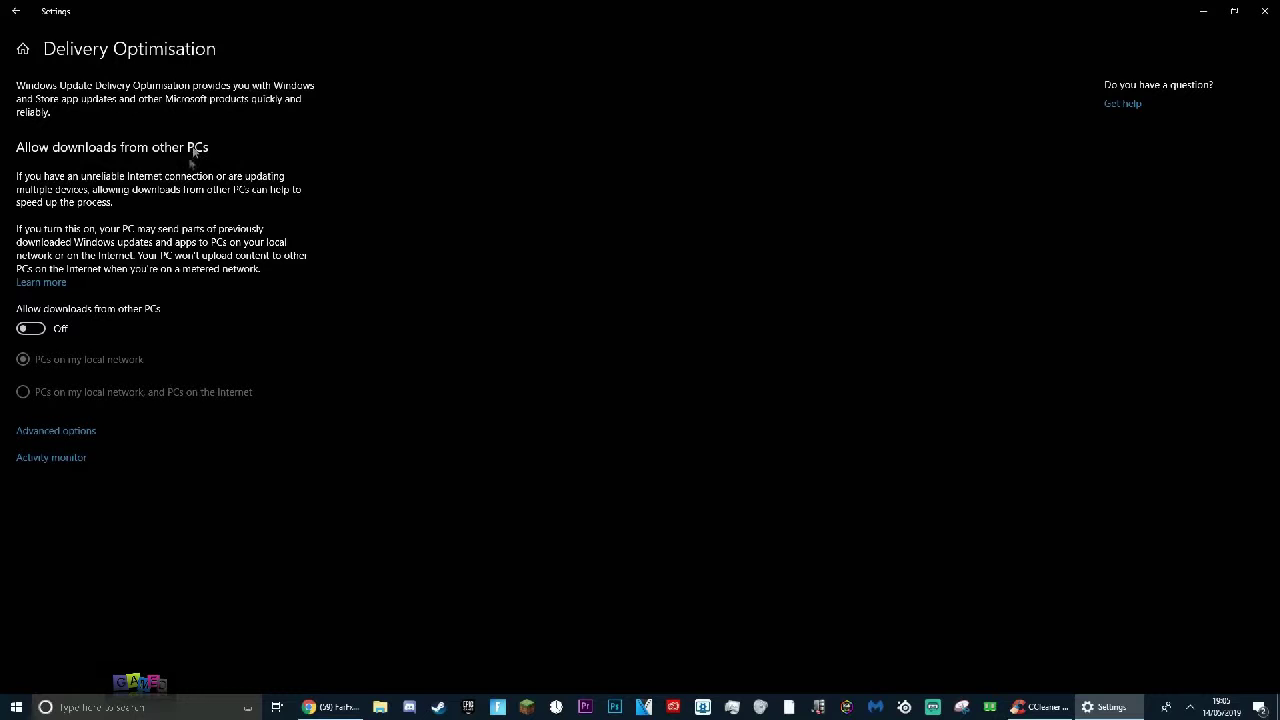
left_click(56, 431)
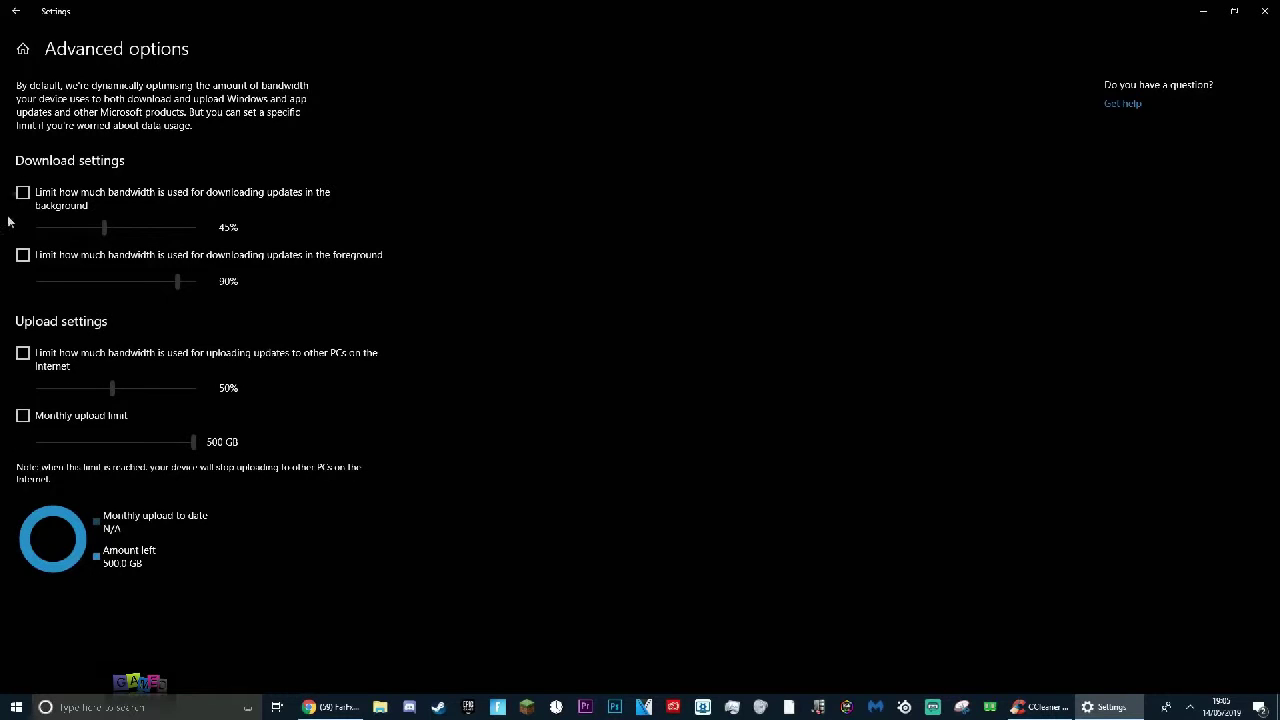
left_click(16, 11)
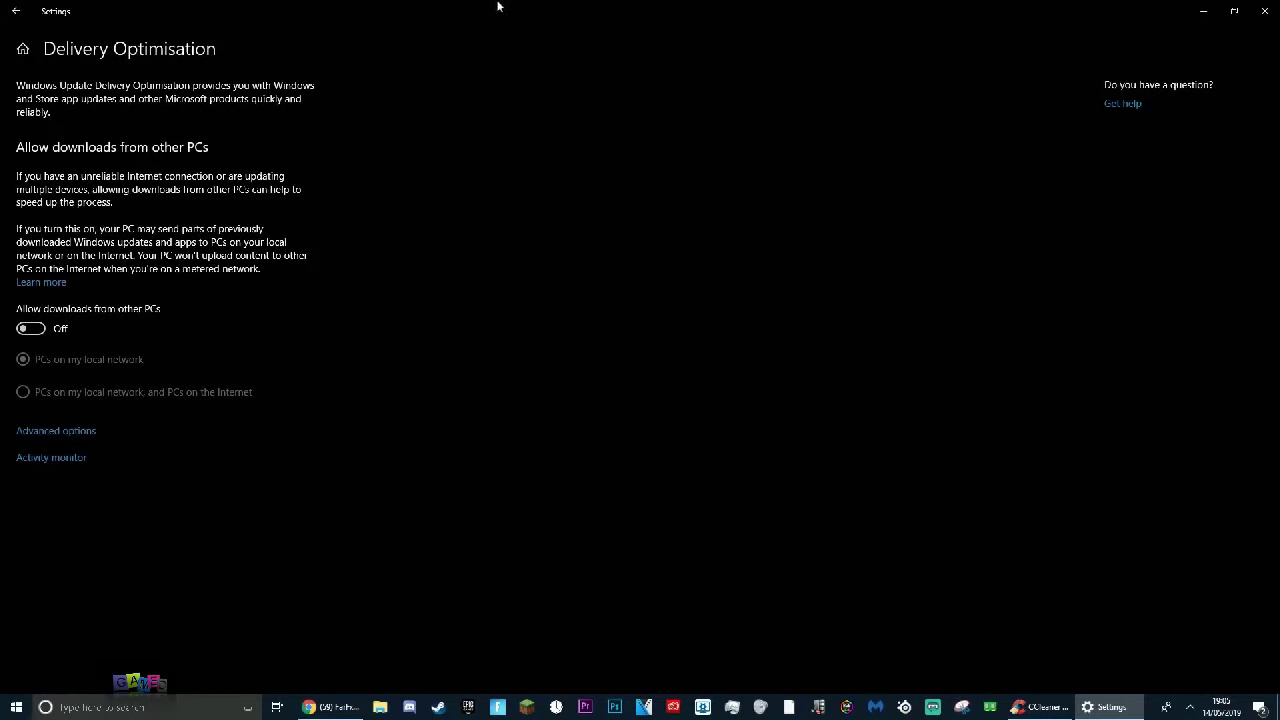
Switch from Windows Settings to Google Chrome and open the browser's settings page in a new tab
left_click_drag(498, 7, 543, 57)
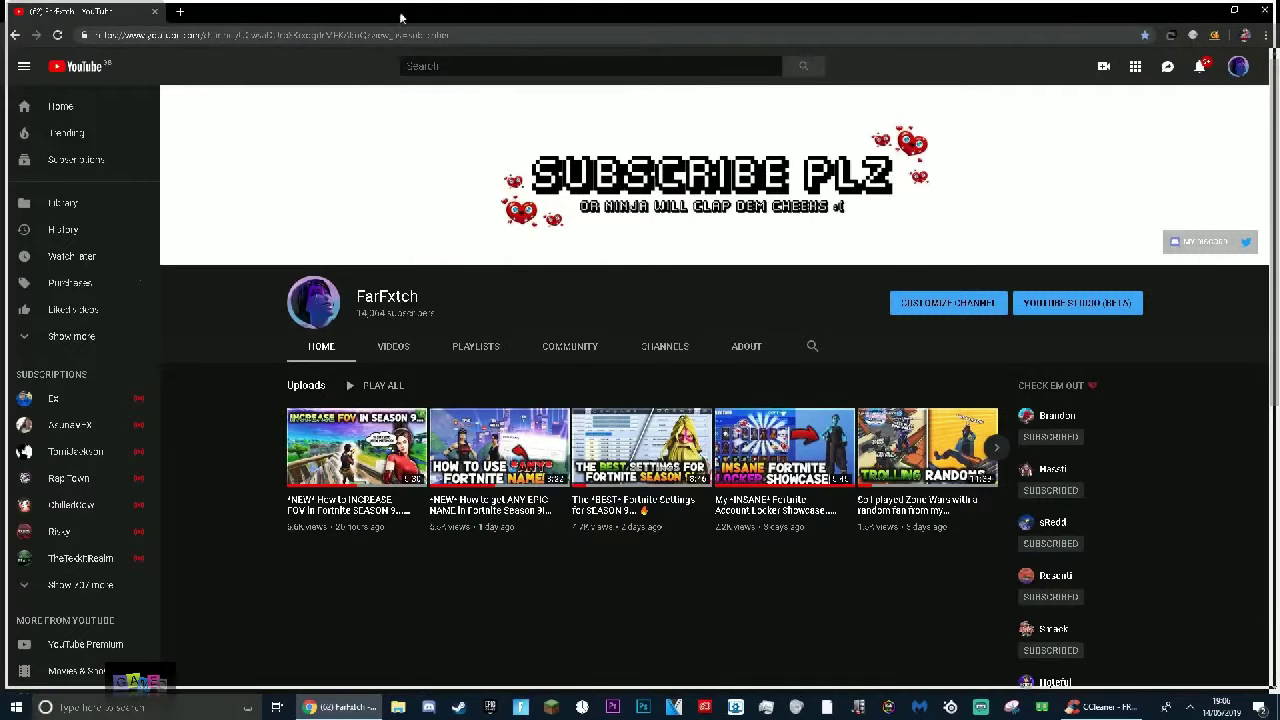
left_click(180, 12)
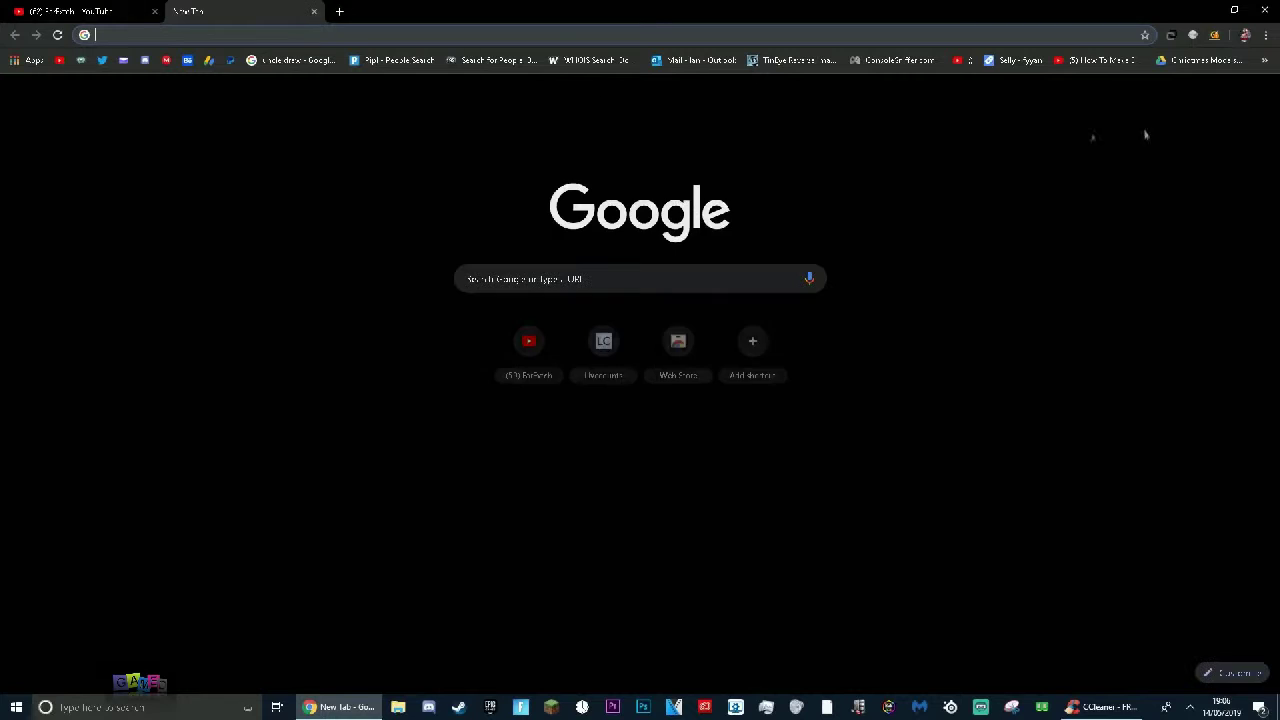
left_click(1264, 60)
left_click(1264, 60)
left_click(1265, 35)
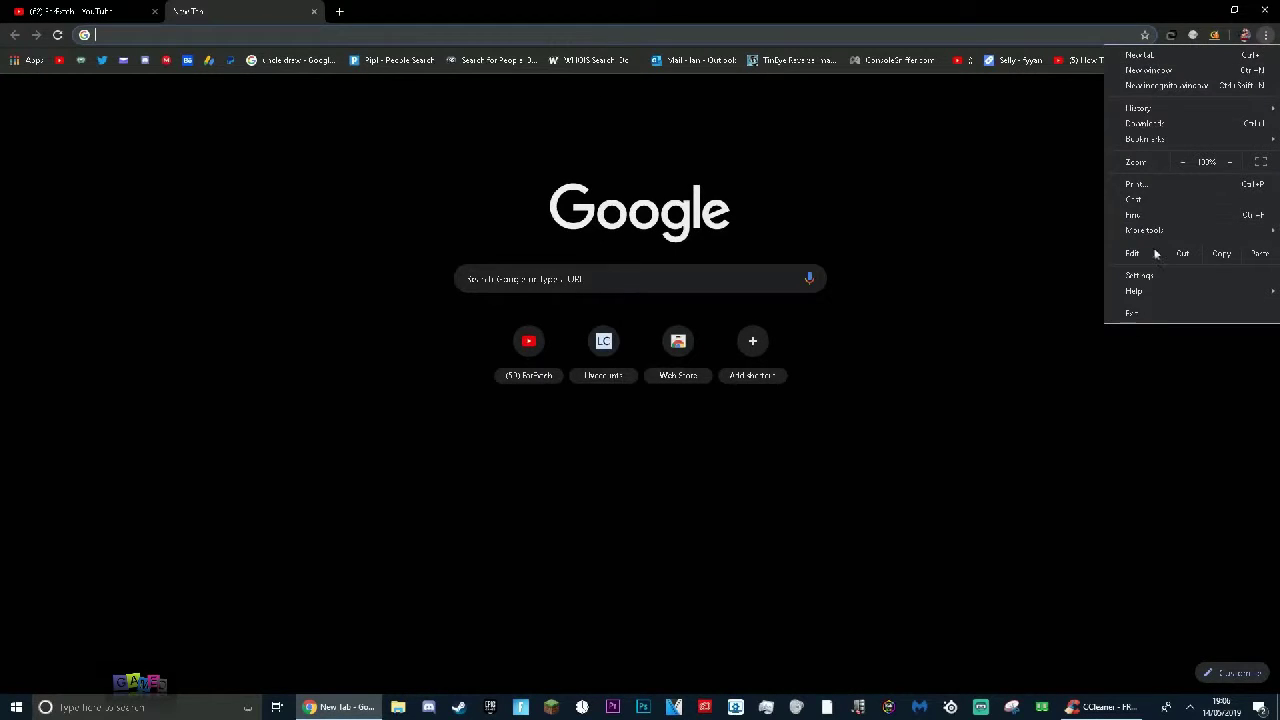
left_click(1154, 277)
In Chrome's advanced System settings, turn off hardware acceleration and running background apps when Chrome is closed
scroll(489, 363, "down", 10)
left_click(637, 640)
scroll(890, 514, "down", 15)
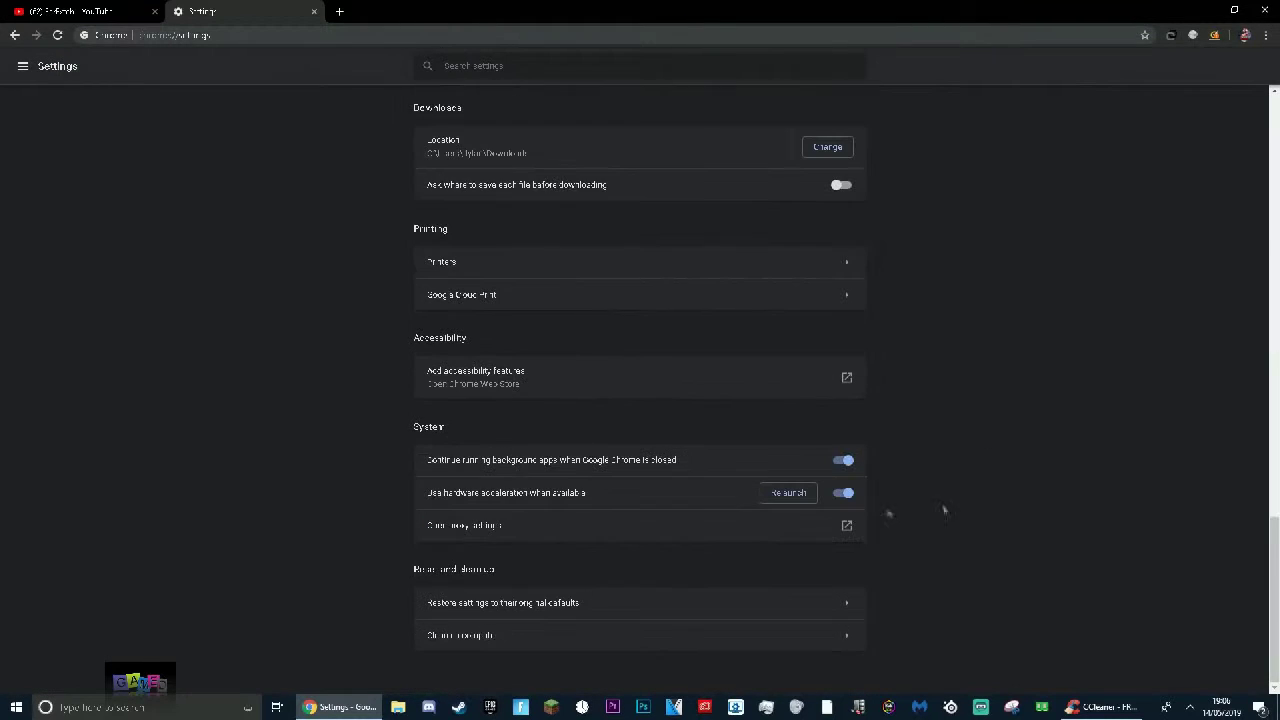
left_click(478, 437)
left_click(843, 492)
left_click(845, 461)
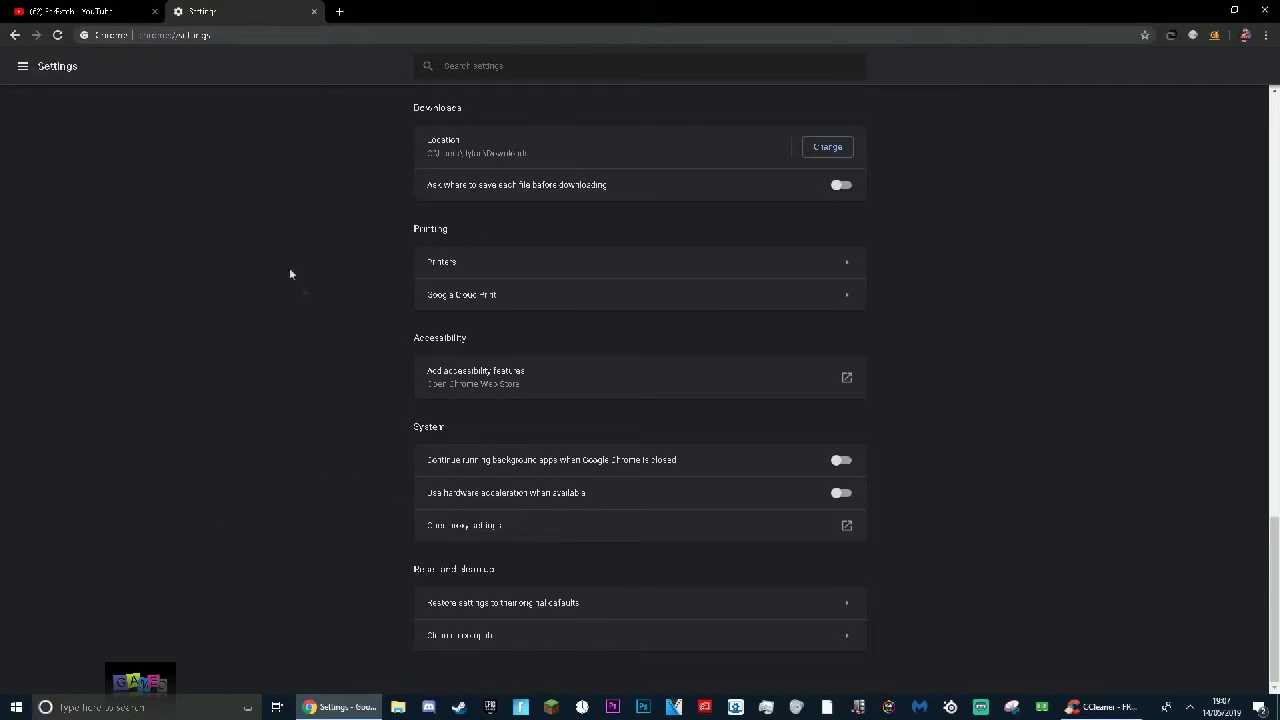
scroll(343, 378, "up", 1)
scroll(365, 400, "down", 1)
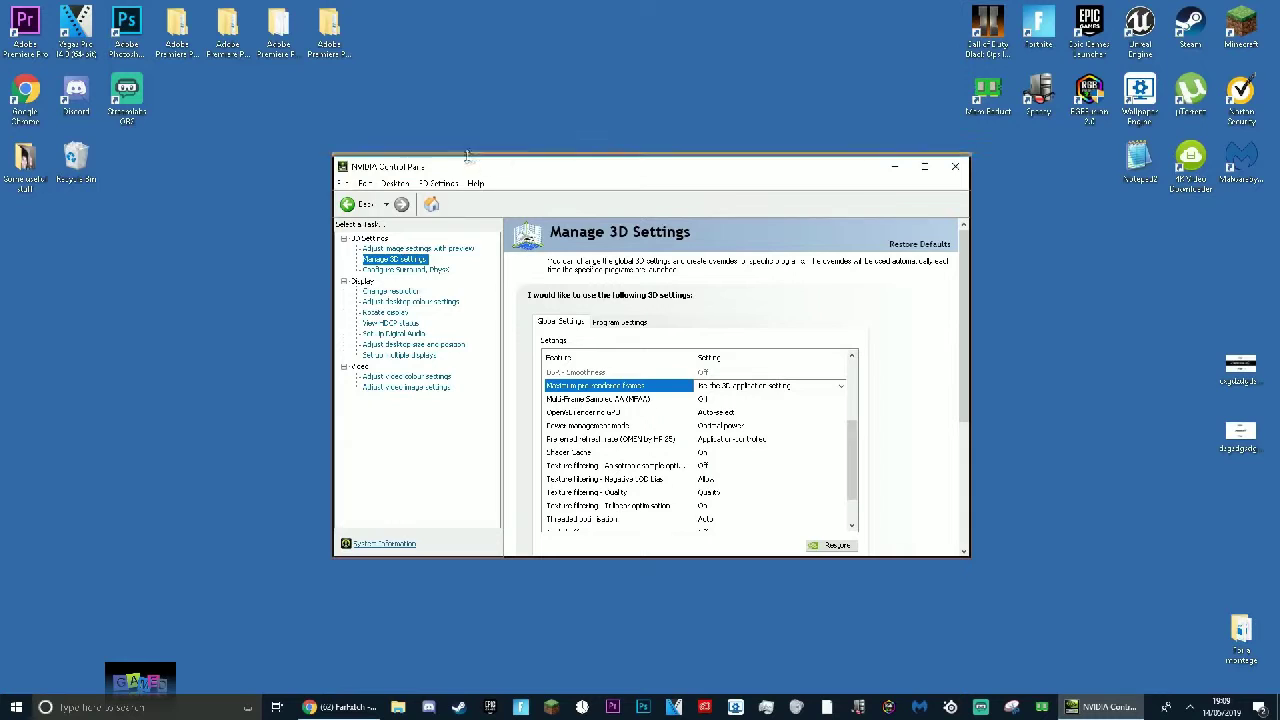
Switch to NVIDIA Control Panel, set Maximum pre-rendered frames to 1 in the global 3D settings, and apply the change
left_click_drag(465, 163, 383, 160)
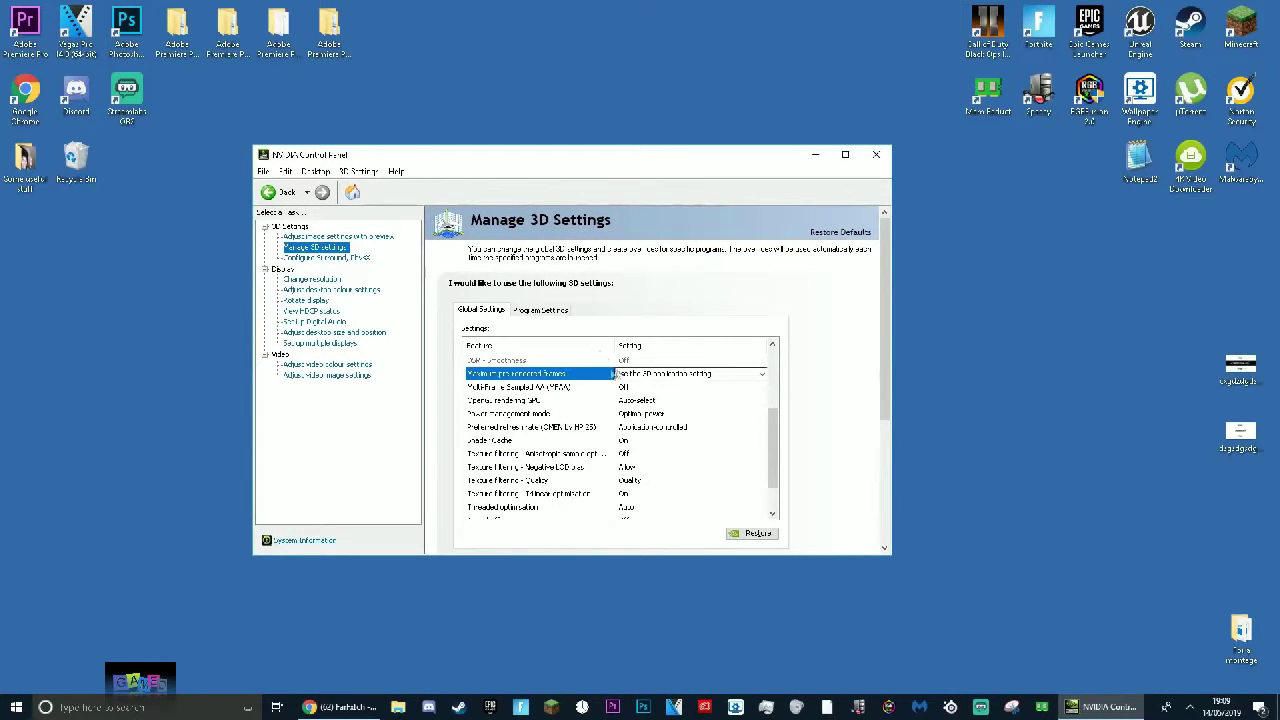
left_click_drag(382, 147, 364, 154)
left_click(700, 380)
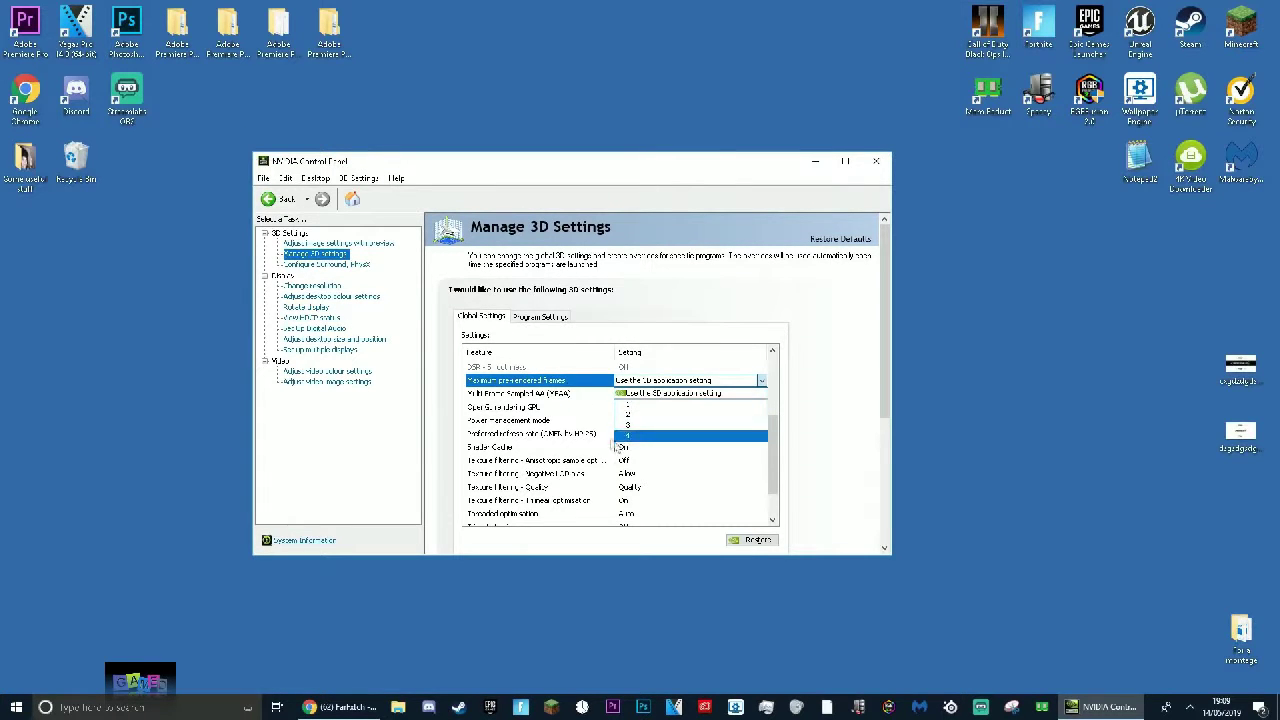
left_click(650, 404)
left_click(810, 538)
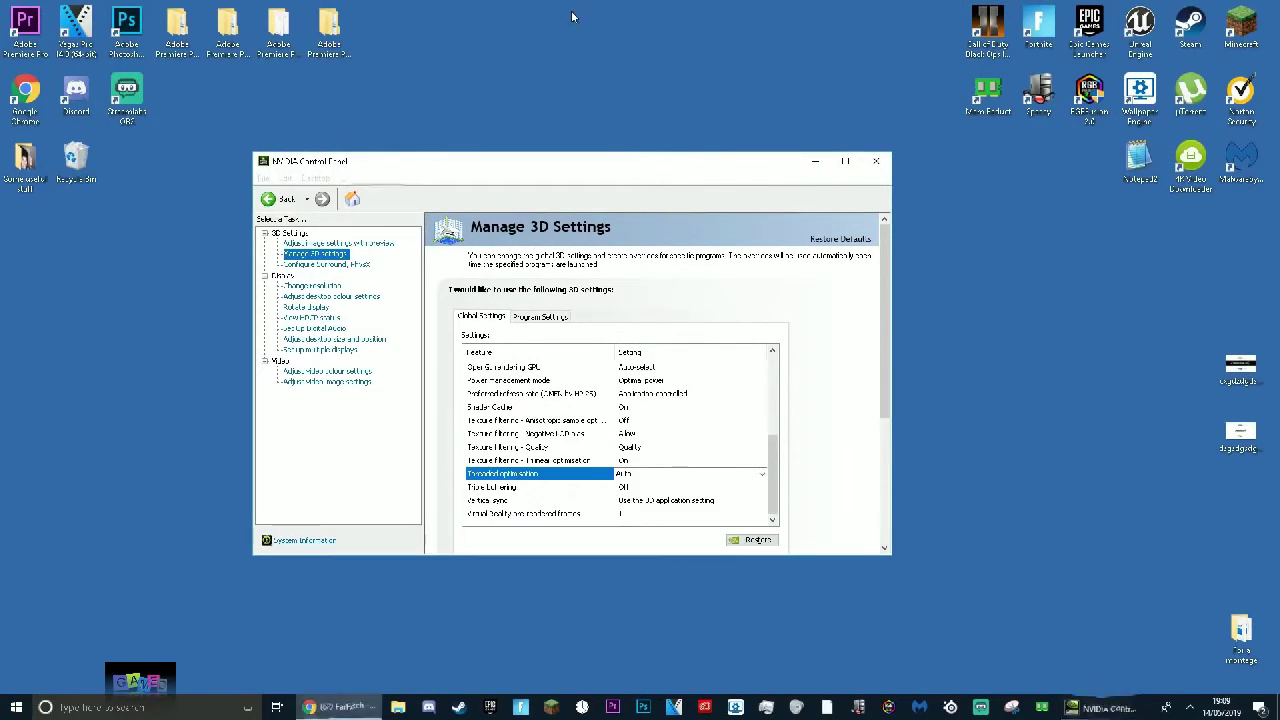
Set Threaded optimisation to On and Vertical sync to Off in the global 3D settings
left_click(650, 476)
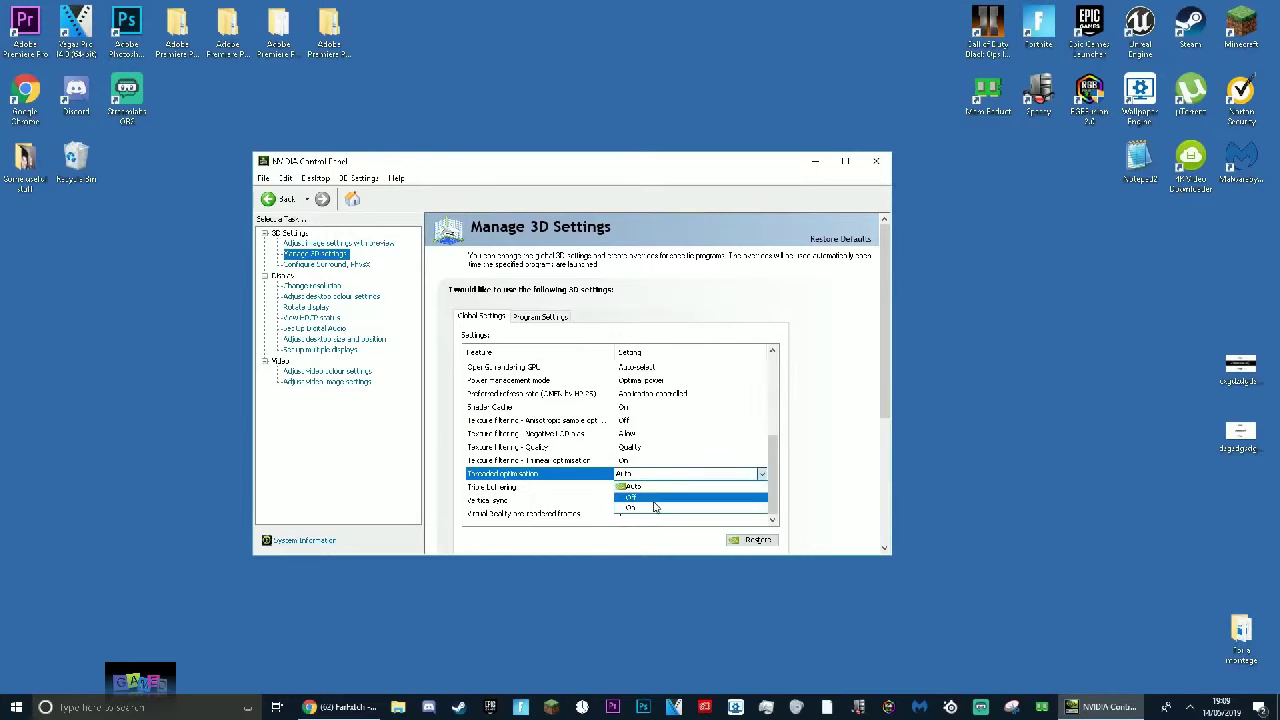
left_click(652, 511)
left_click(603, 457)
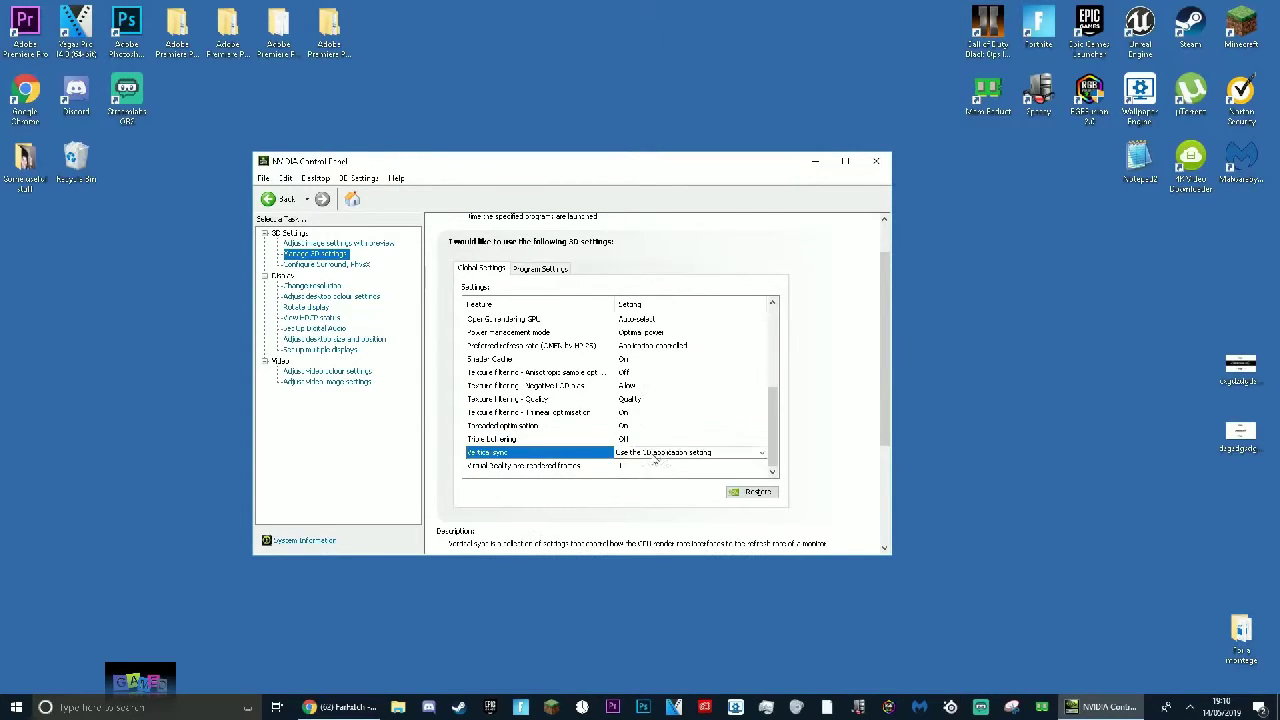
left_click(650, 453)
left_click(634, 487)
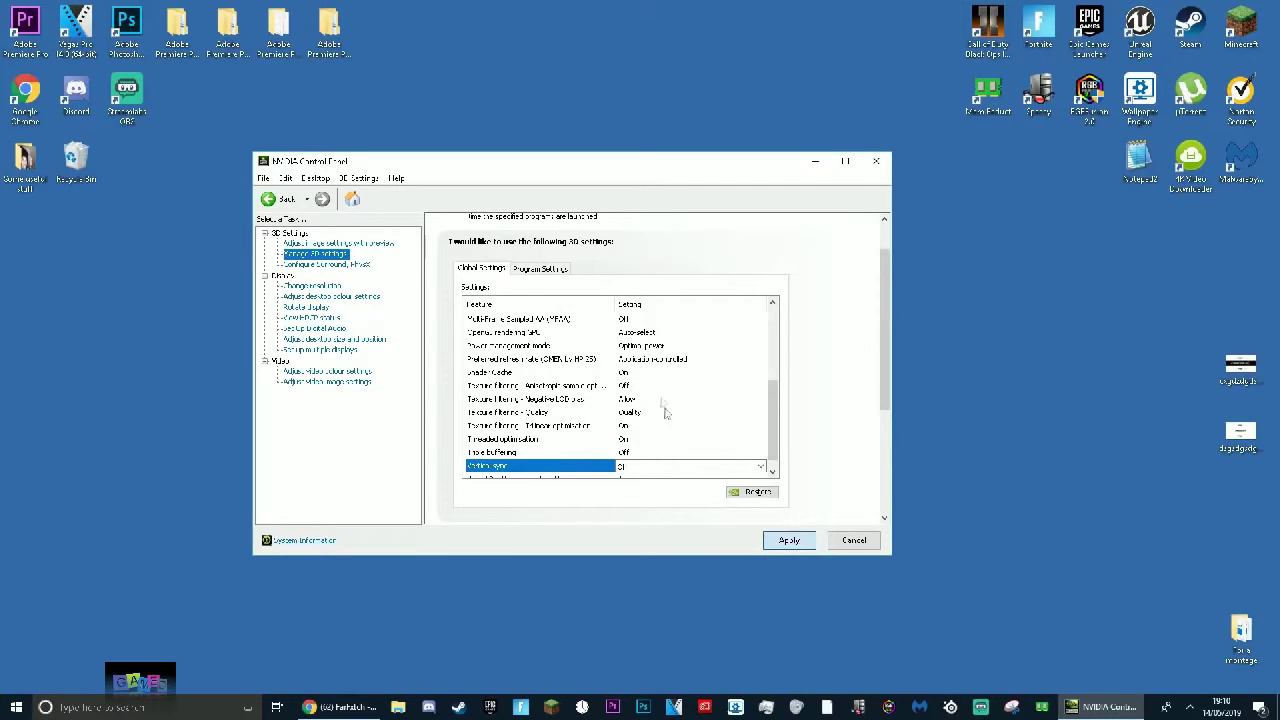
Set Power management mode to Prefer maximum performance, apply the 3D settings, and close NVIDIA Control Panel
scroll(597, 402, "up", 1)
left_click(655, 372)
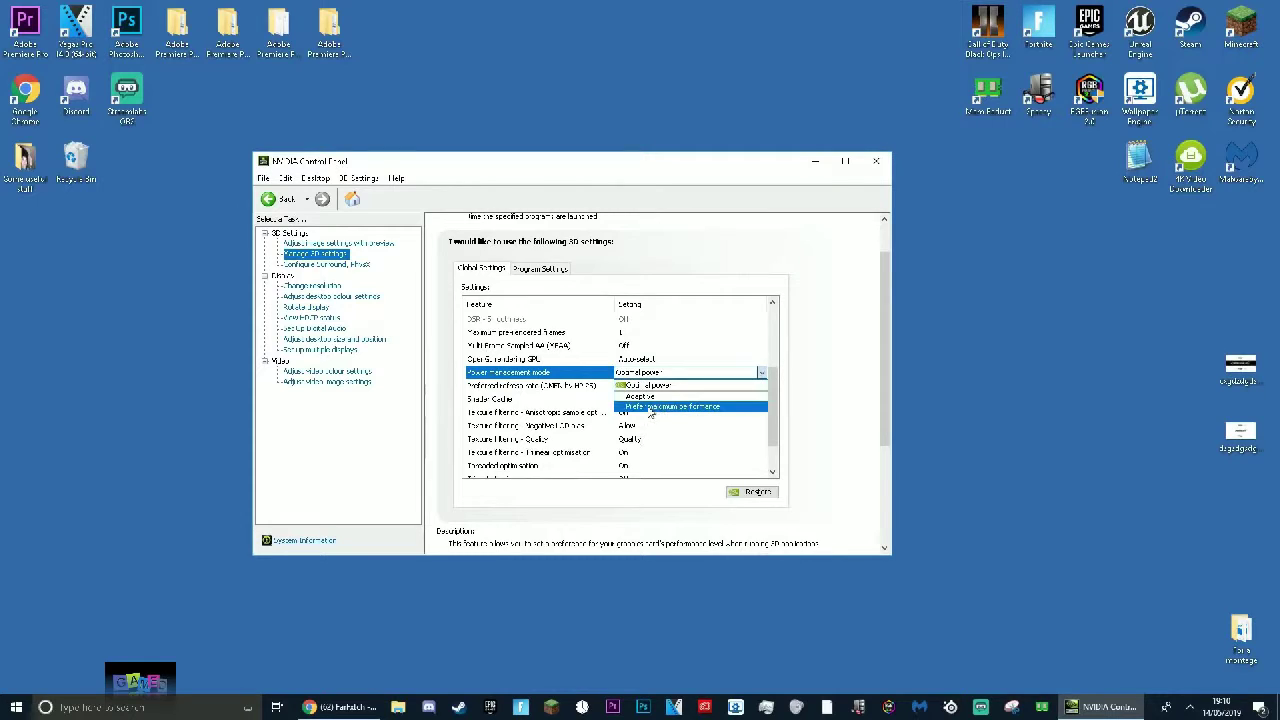
left_click(651, 408)
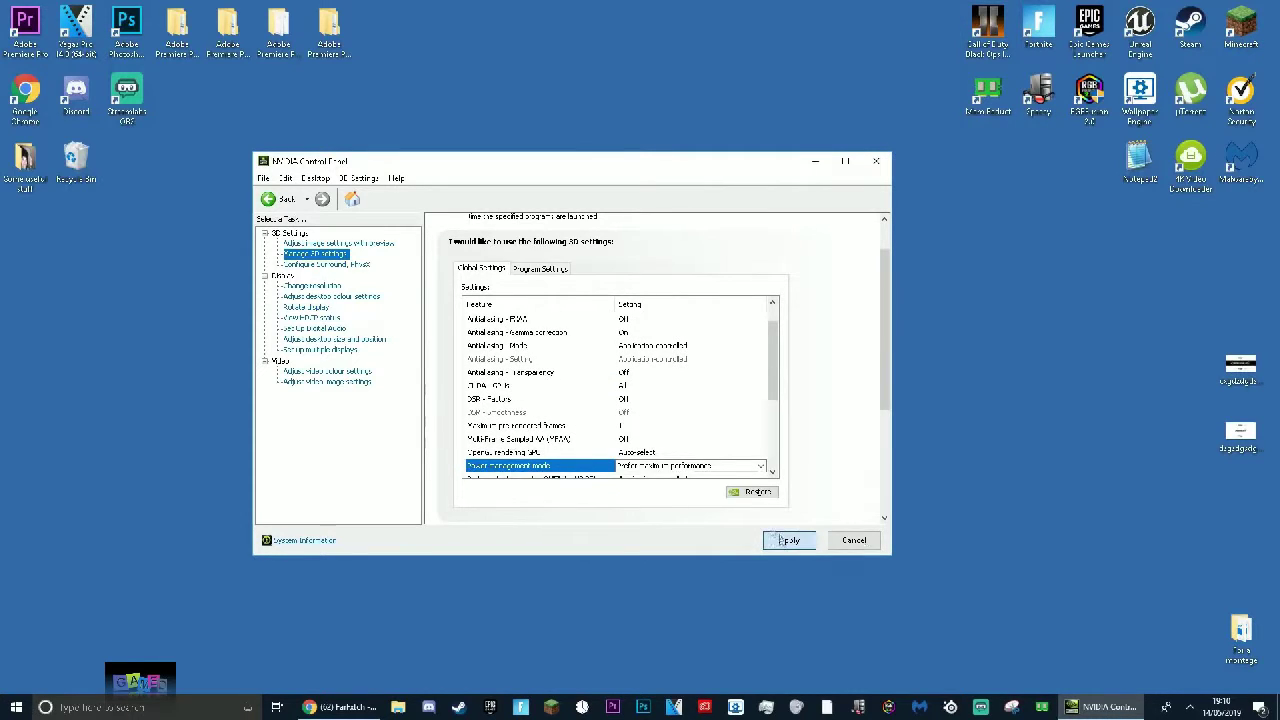
left_click(785, 540)
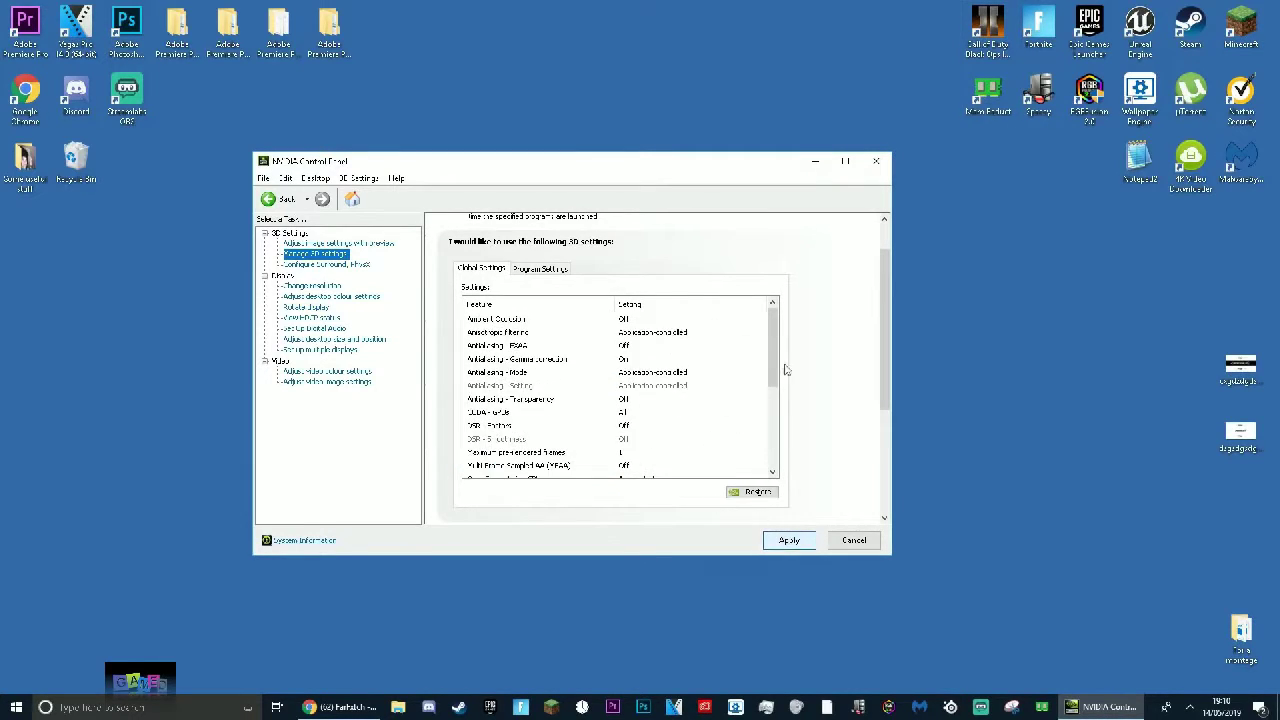
left_click(876, 160)
left_click_drag(651, 397, 436, 309)
left_click_drag(436, 309, 869, 443)
left_click_drag(334, 237, 462, 190)
left_click_drag(466, 195, 1, 2)
left_click_drag(915, 503, 391, 252)
mouse_move(390, 251)
left_mouse_down()
mouse_move(617, 395)
mouse_move(933, 529)
mouse_move(508, 349)
mouse_move(321, 218)
mouse_move(371, 236)
left_mouse_up()
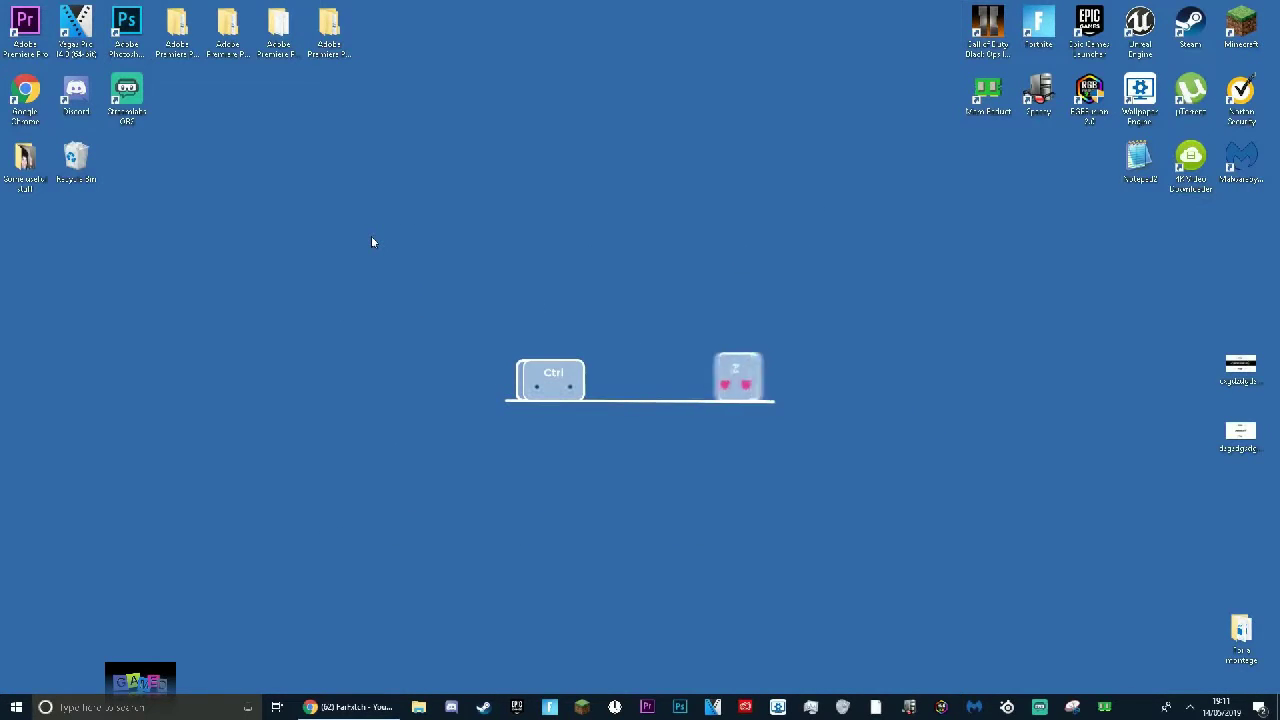
left_click_drag(377, 251, 906, 497)
left_click_drag(906, 497, 470, 280)
left_click(982, 104)
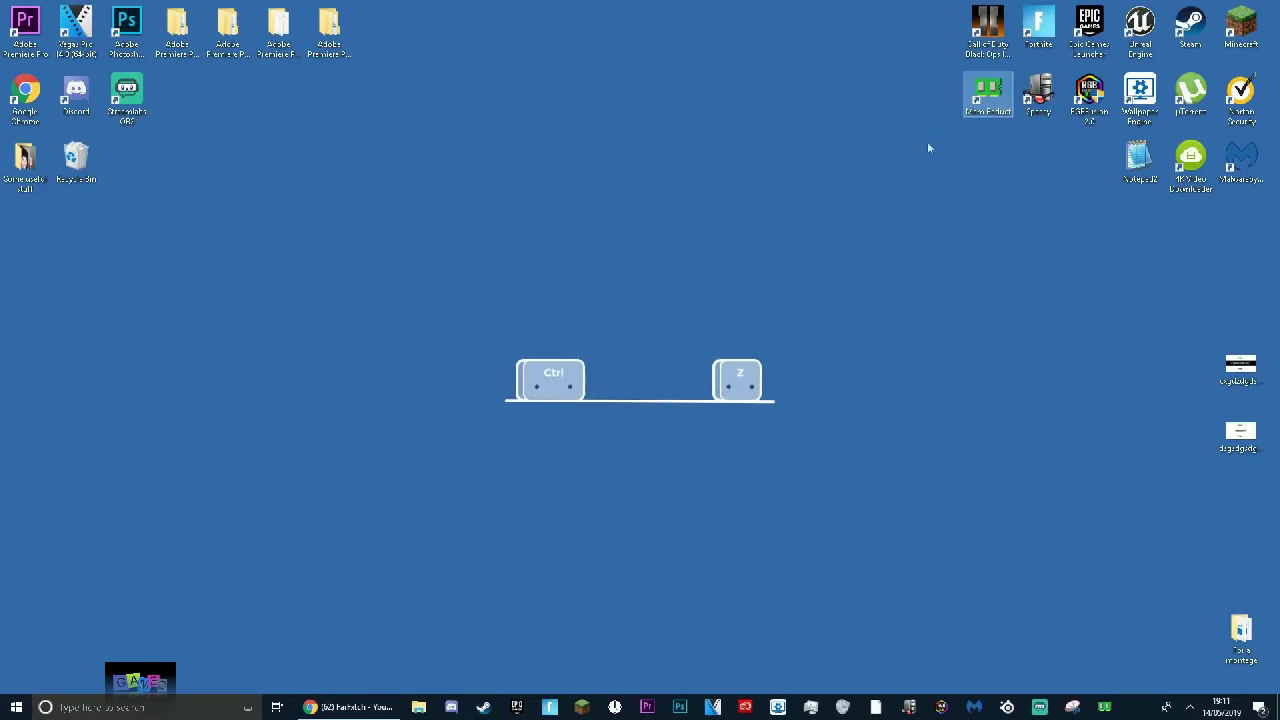
left_click_drag(937, 86, 1018, 126)
left_click_drag(449, 302, 381, 277)
left_click_drag(381, 277, 866, 475)
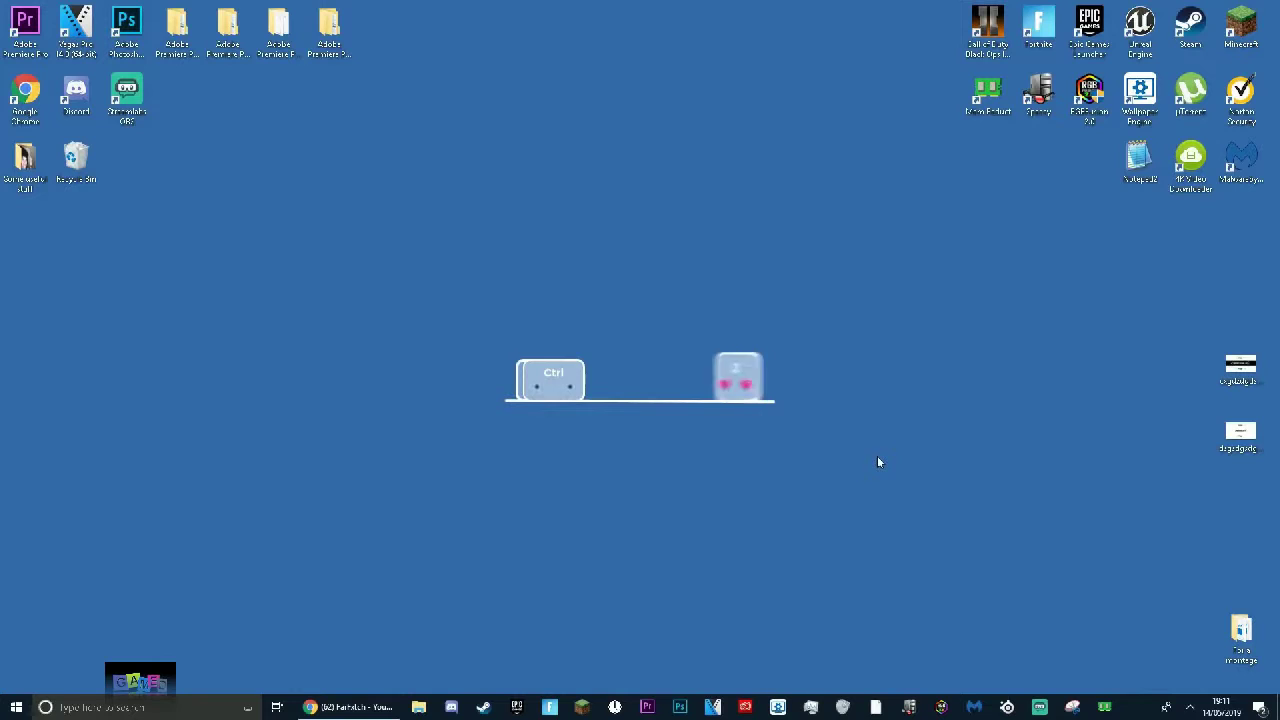
mouse_move(349, 716)
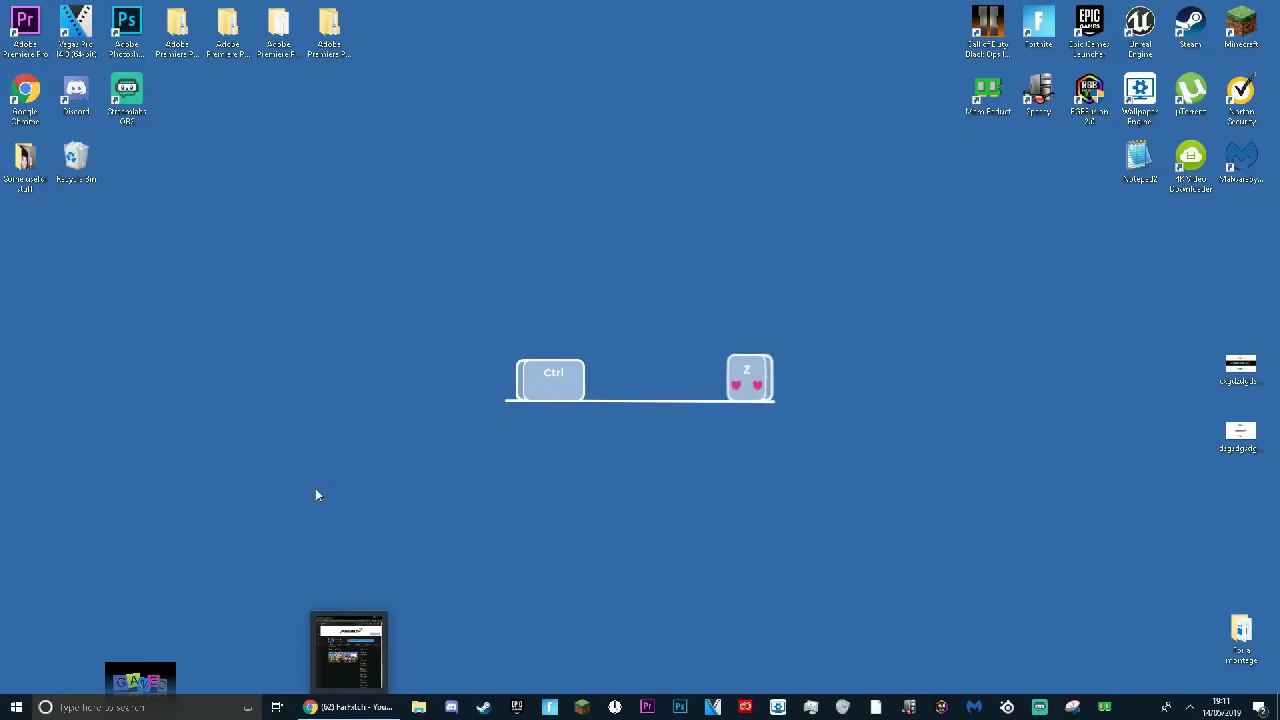
left_click_drag(414, 277, 782, 465)
left_click_drag(370, 257, 864, 467)
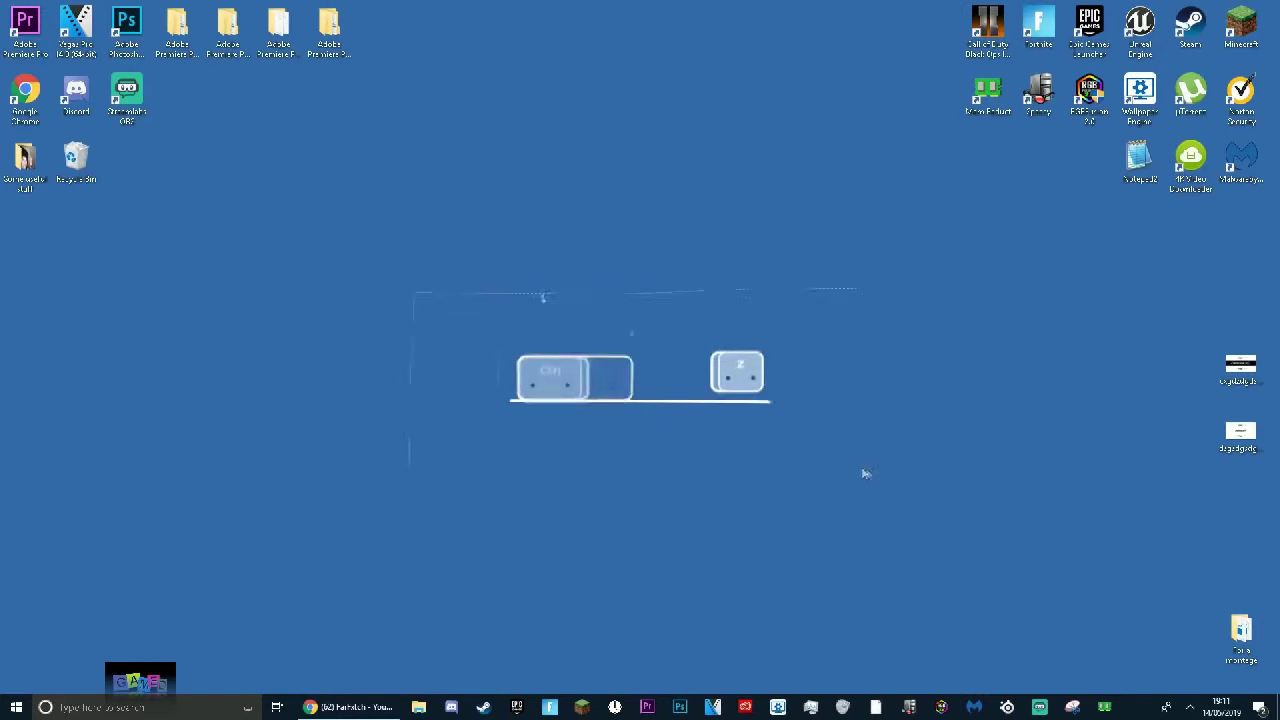
left_click_drag(377, 271, 870, 480)
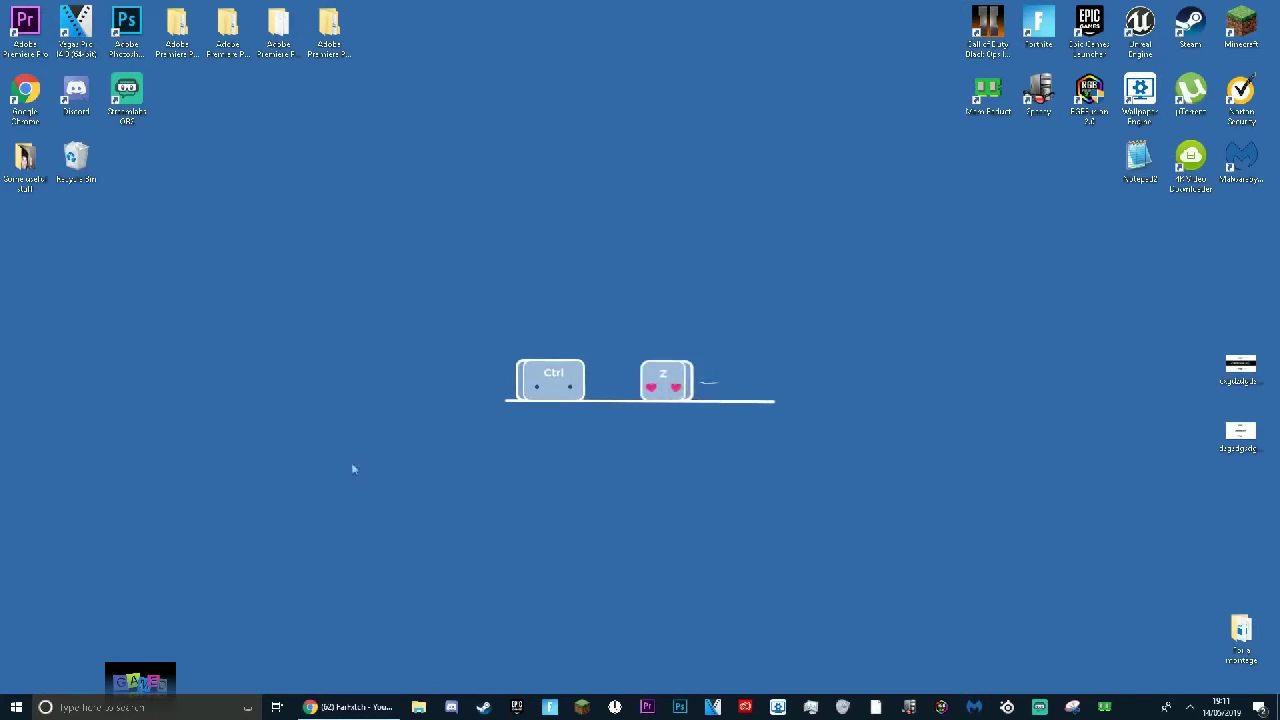
left_click_drag(306, 261, 2, 704)
left_click_drag(476, 329, 790, 430)
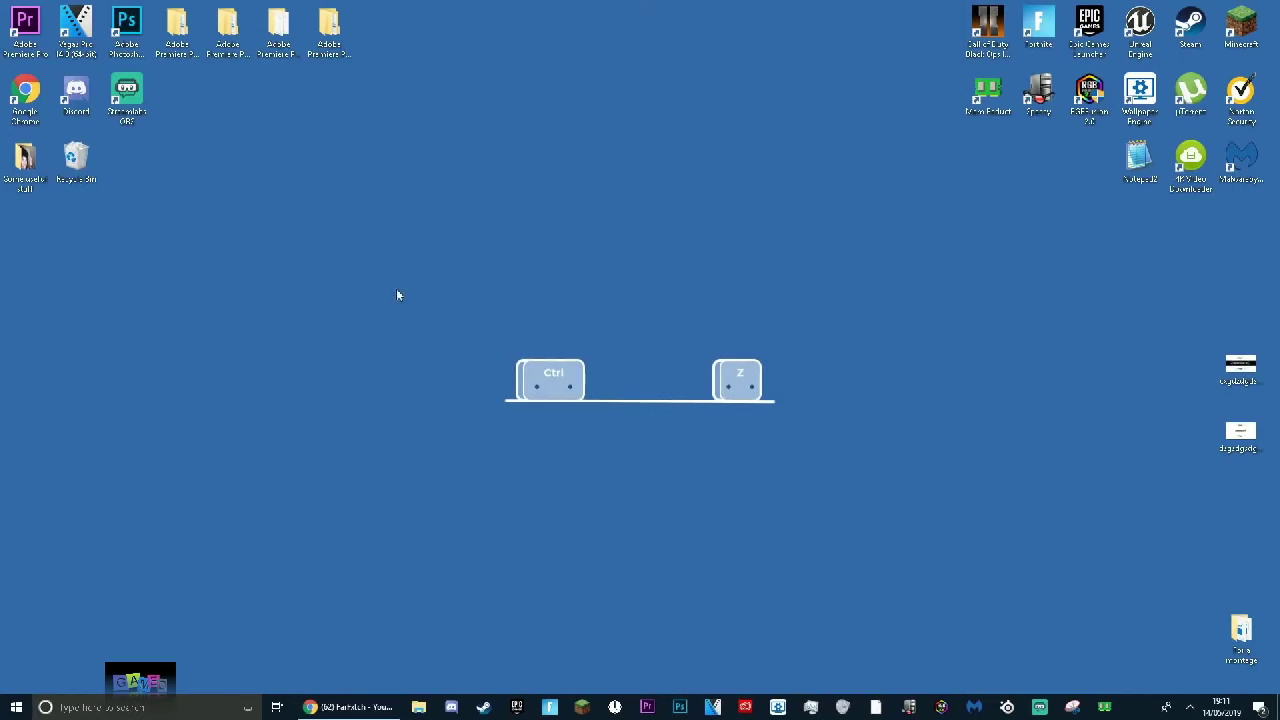
left_click_drag(380, 283, 719, 287)
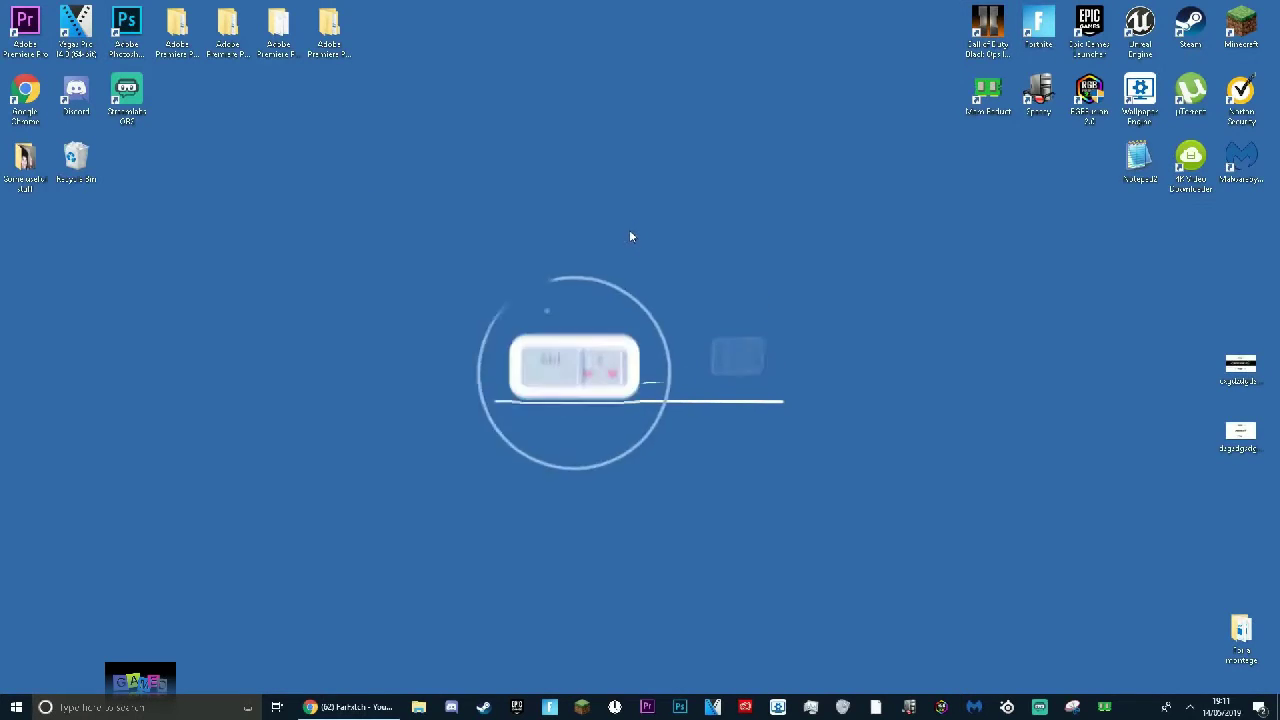